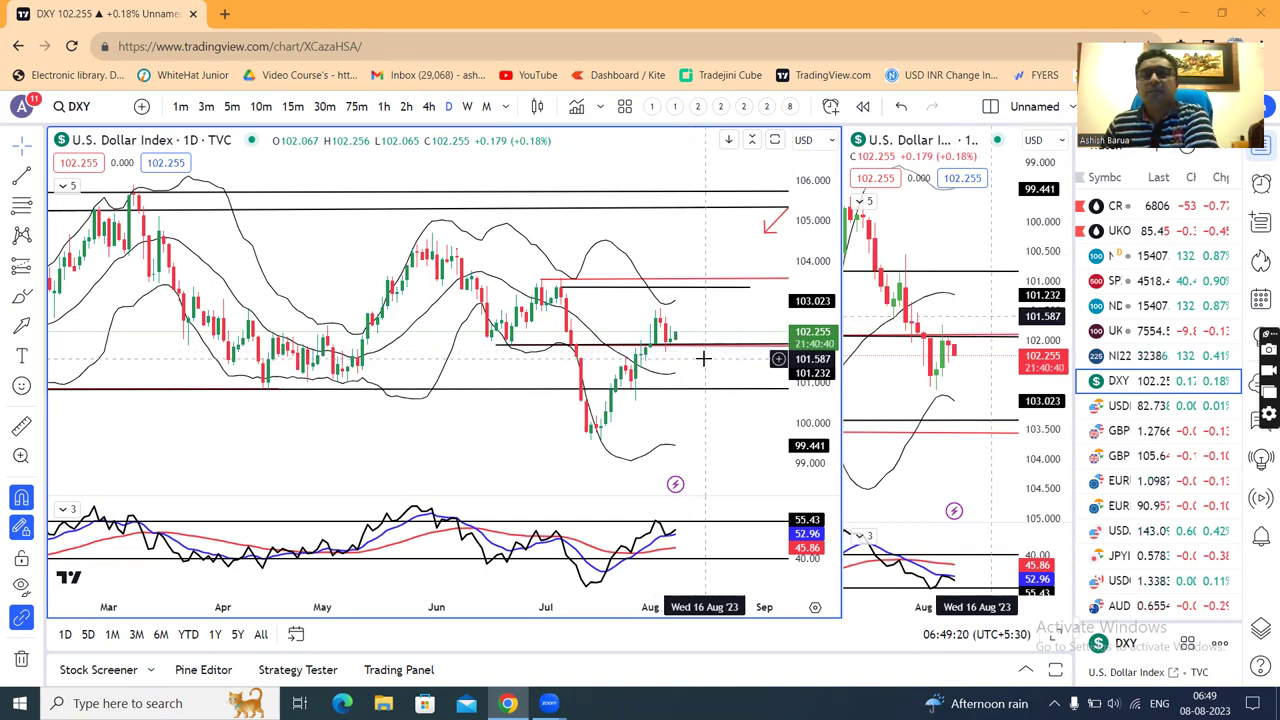
Draw an arrow in the U.S. Dollar Index oscillator pane, pointing down to the latest peak at about 61.65 on 9 Aug '23
scroll(722, 320, down, 1)
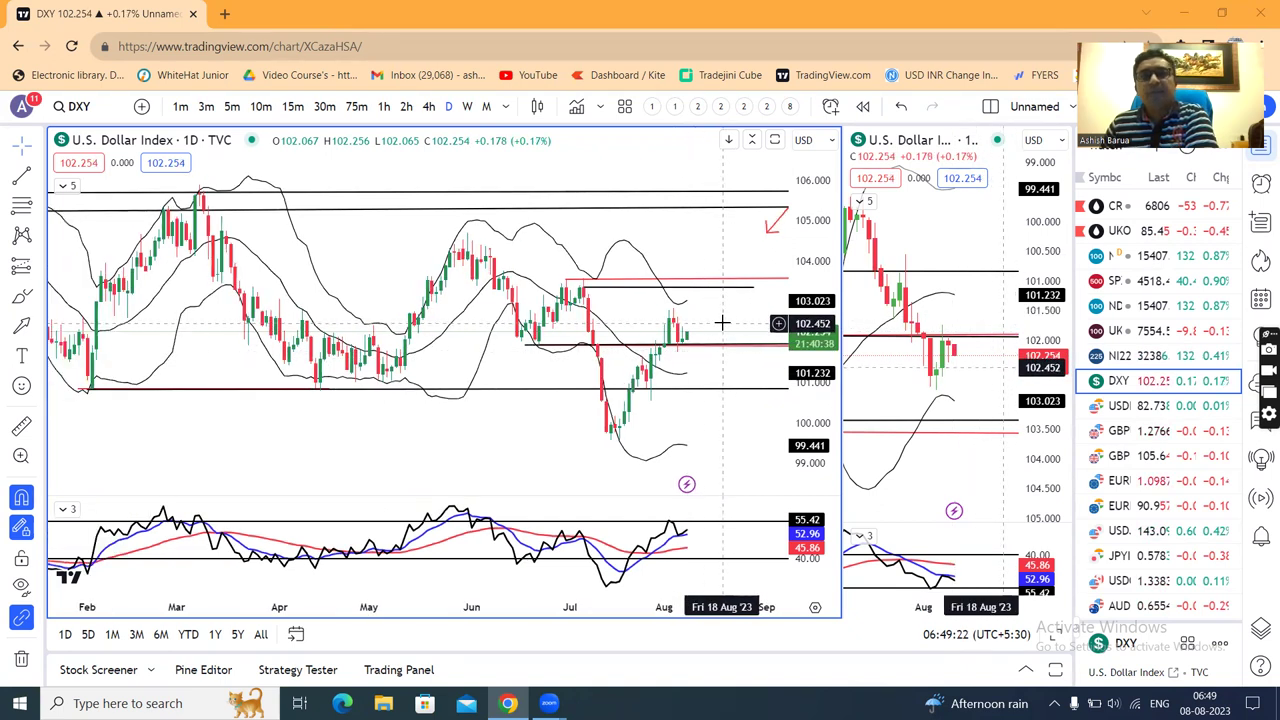
drag(720, 318, 703, 320)
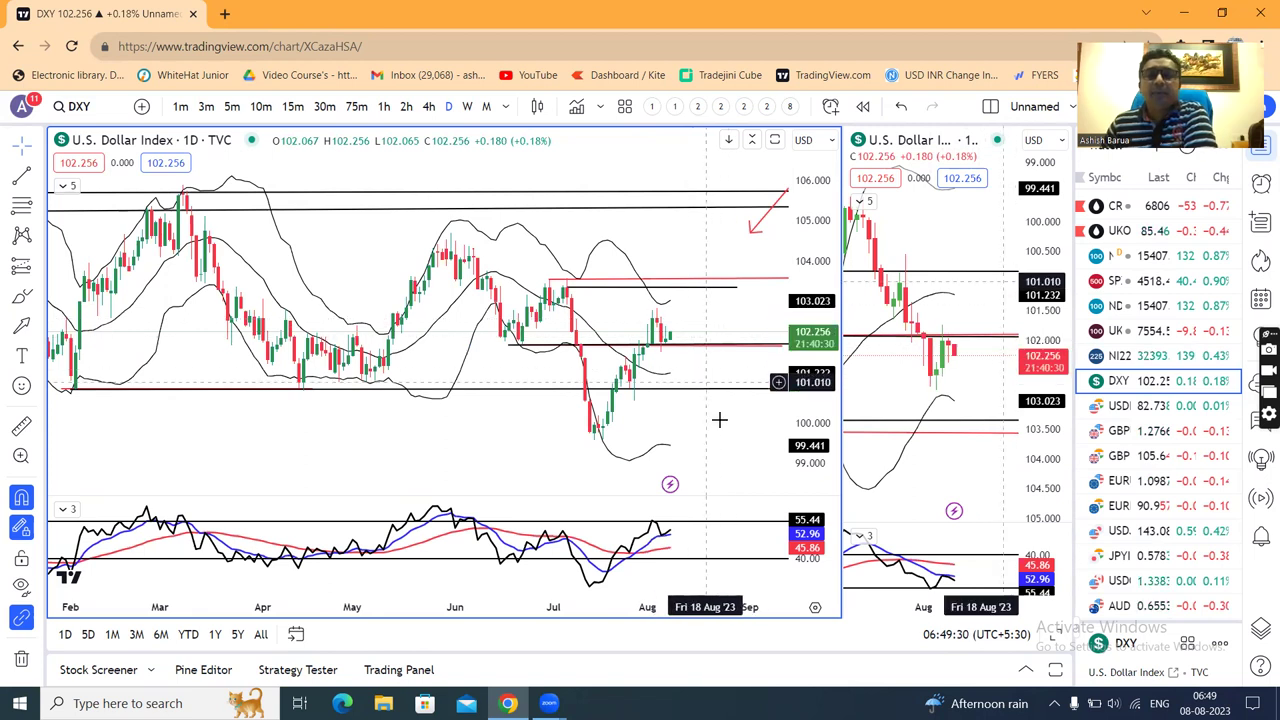
scroll(703, 249, right, 2)
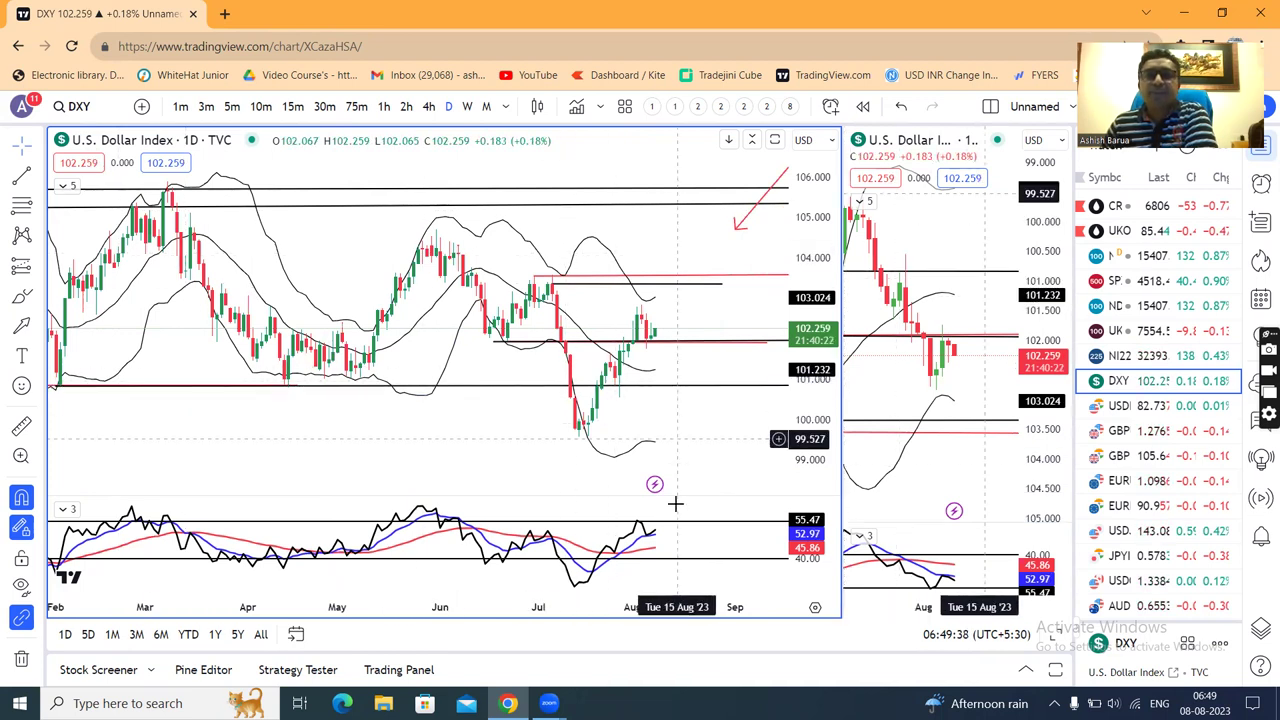
click(37, 328)
click(75, 380)
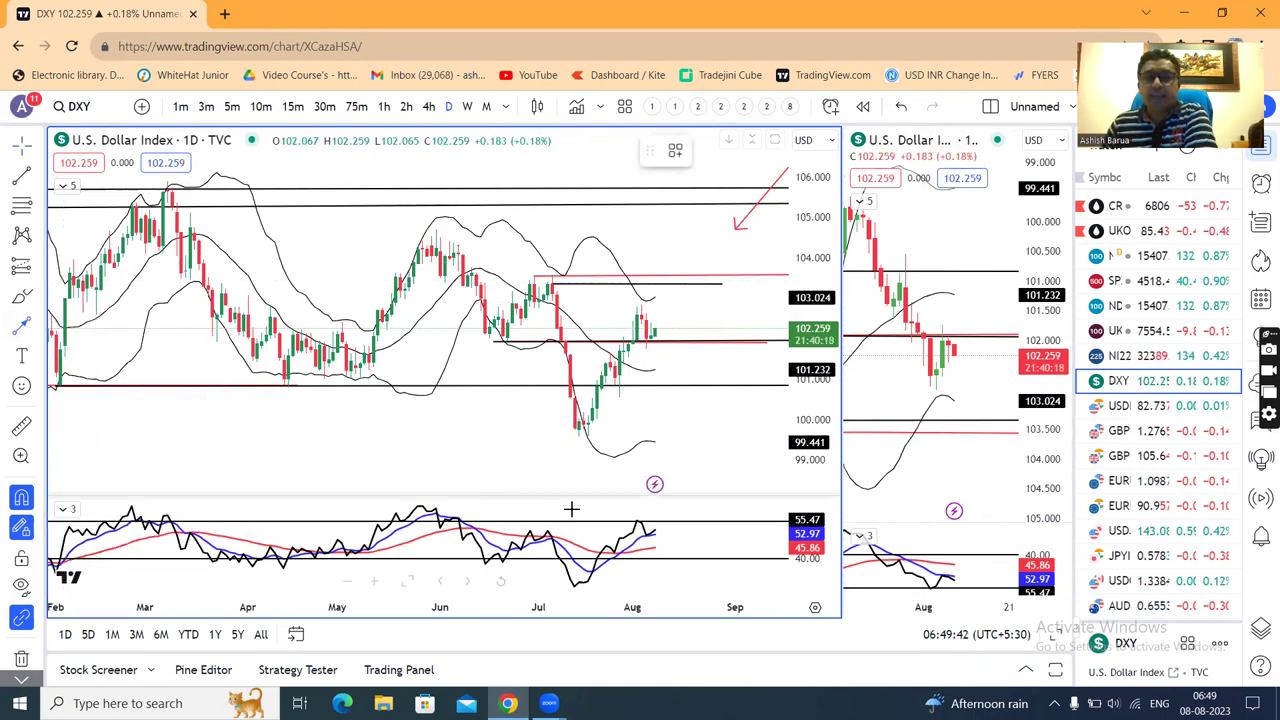
click(677, 504)
click(660, 518)
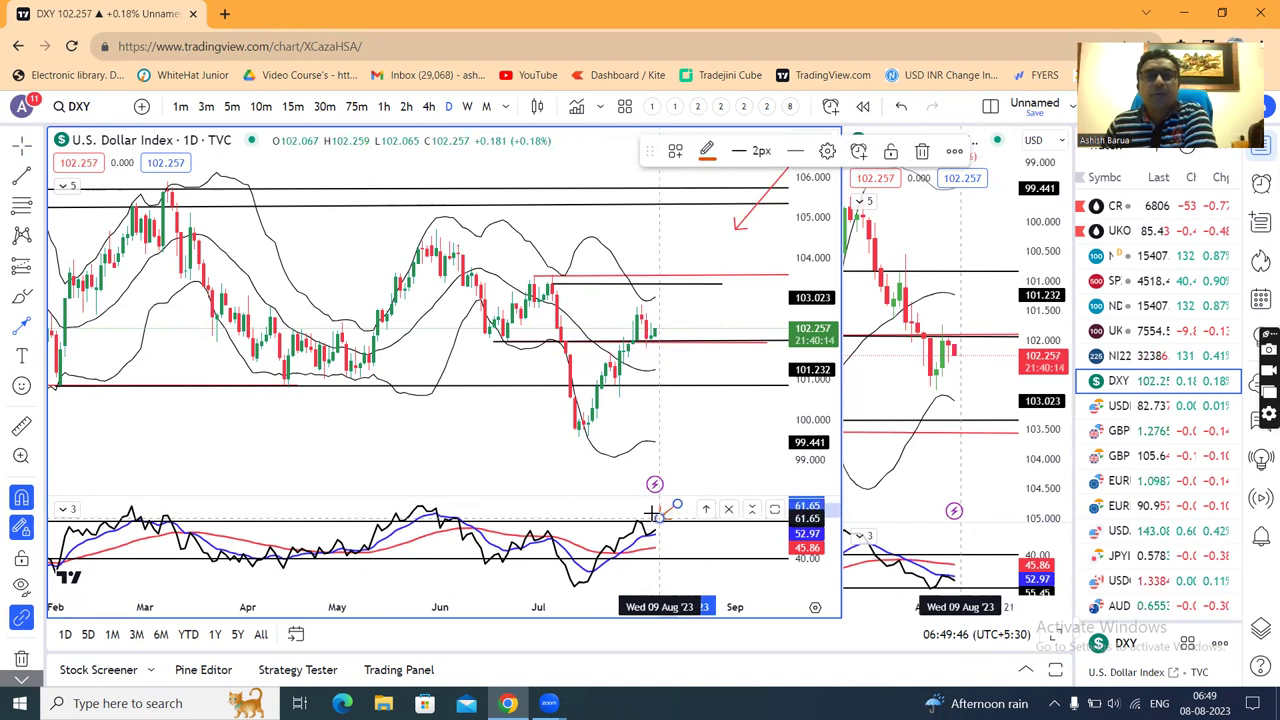
click(340, 425)
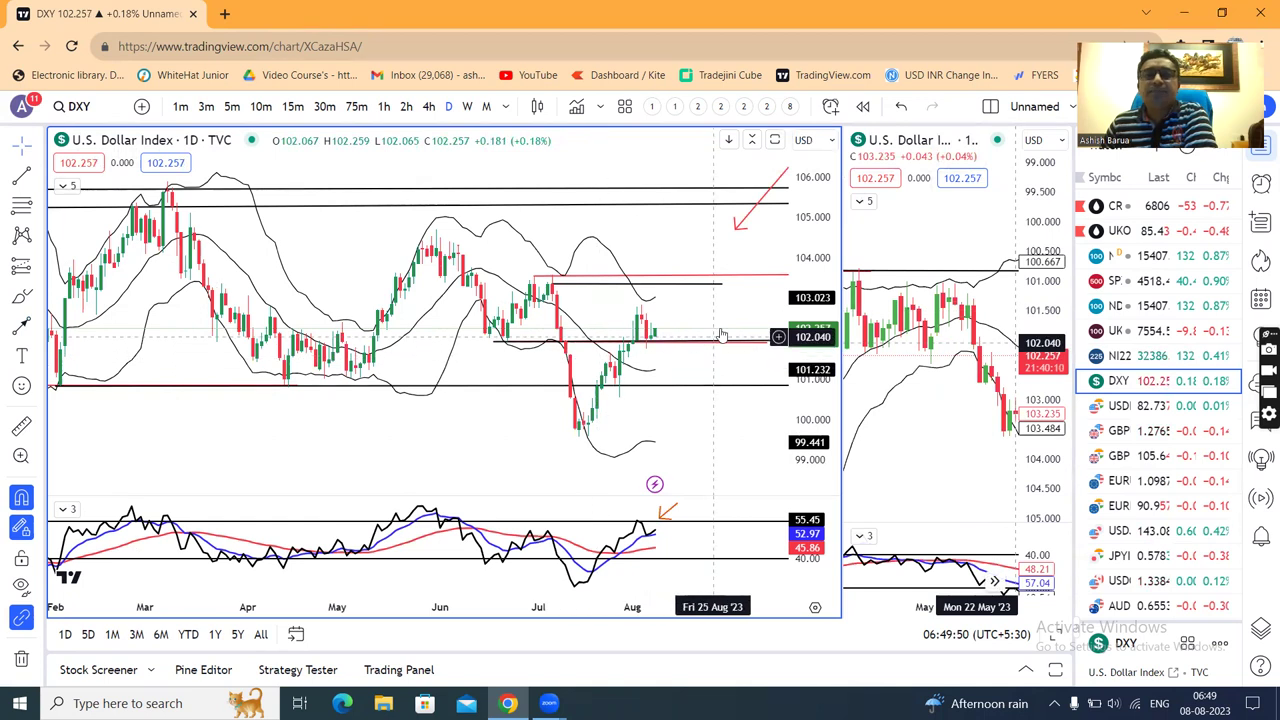
Switch from the Dollar Index to the USDINR daily chart and examine the recent candles around the circled high and trendlines
drag(724, 308, 686, 297)
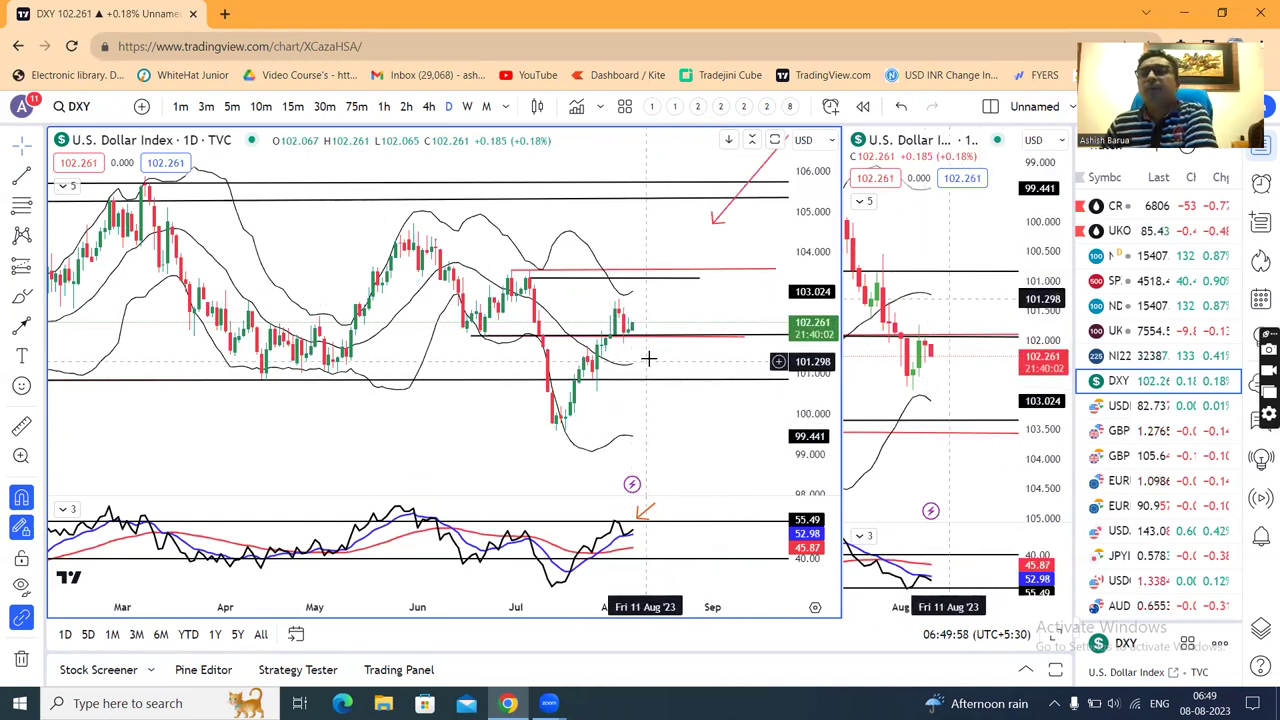
scroll(660, 368, up, 1)
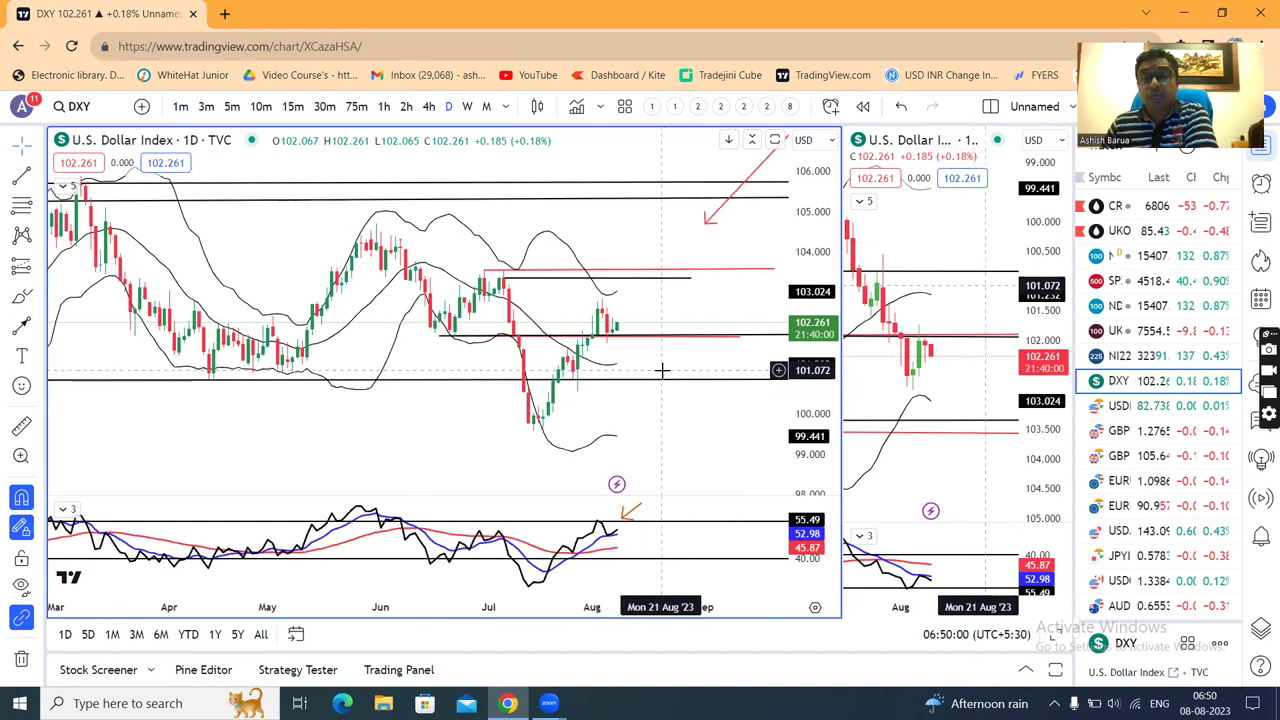
click(1180, 410)
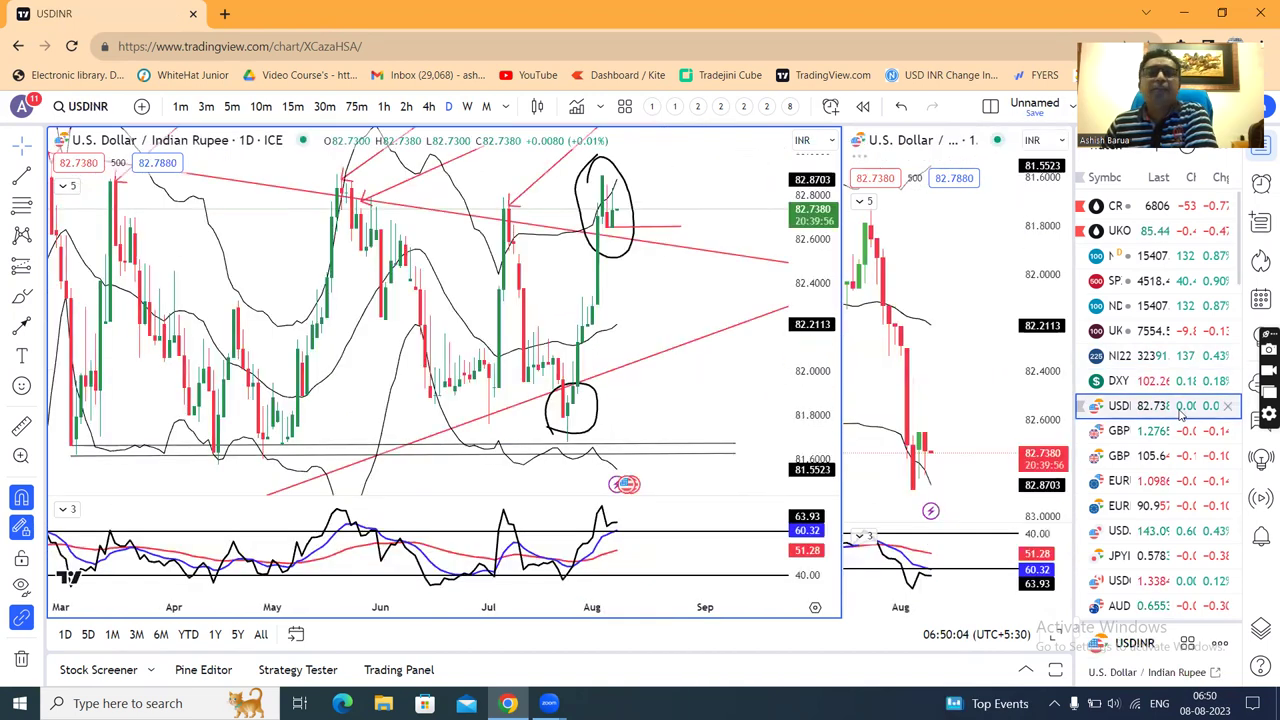
scroll(817, 267, down, 1)
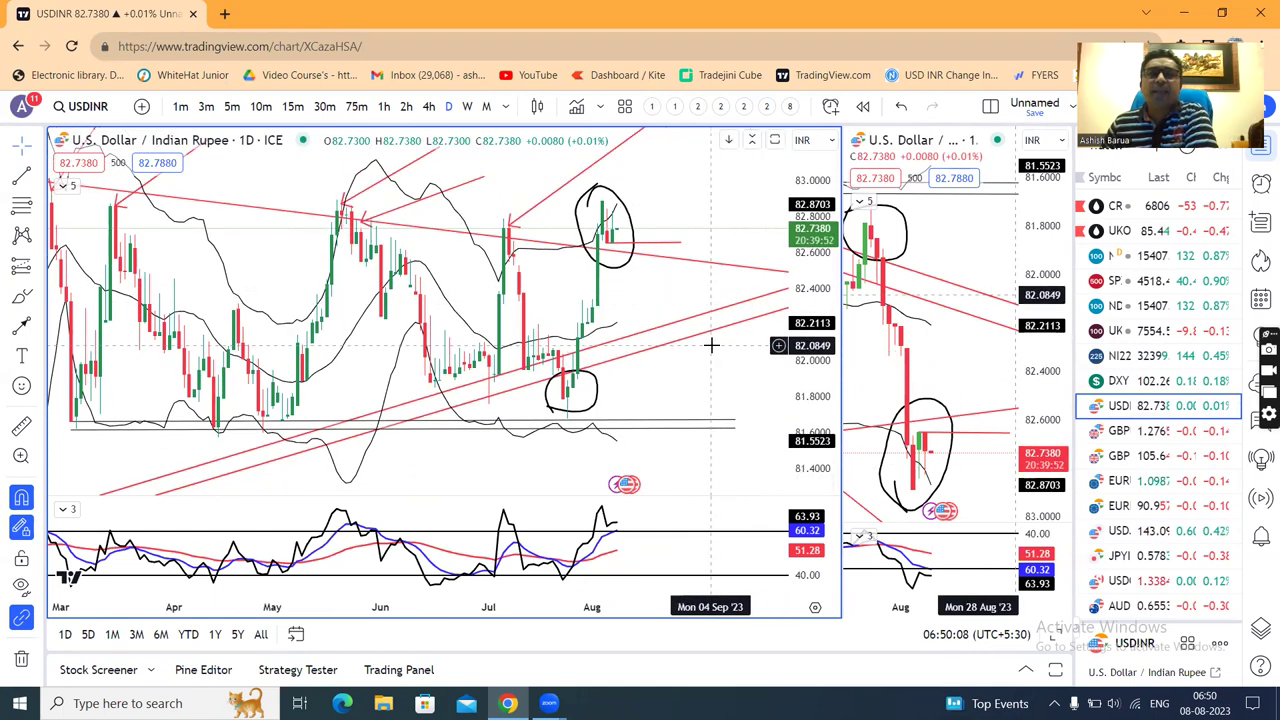
scroll(712, 345, up, 1)
scroll(822, 281, up, 1)
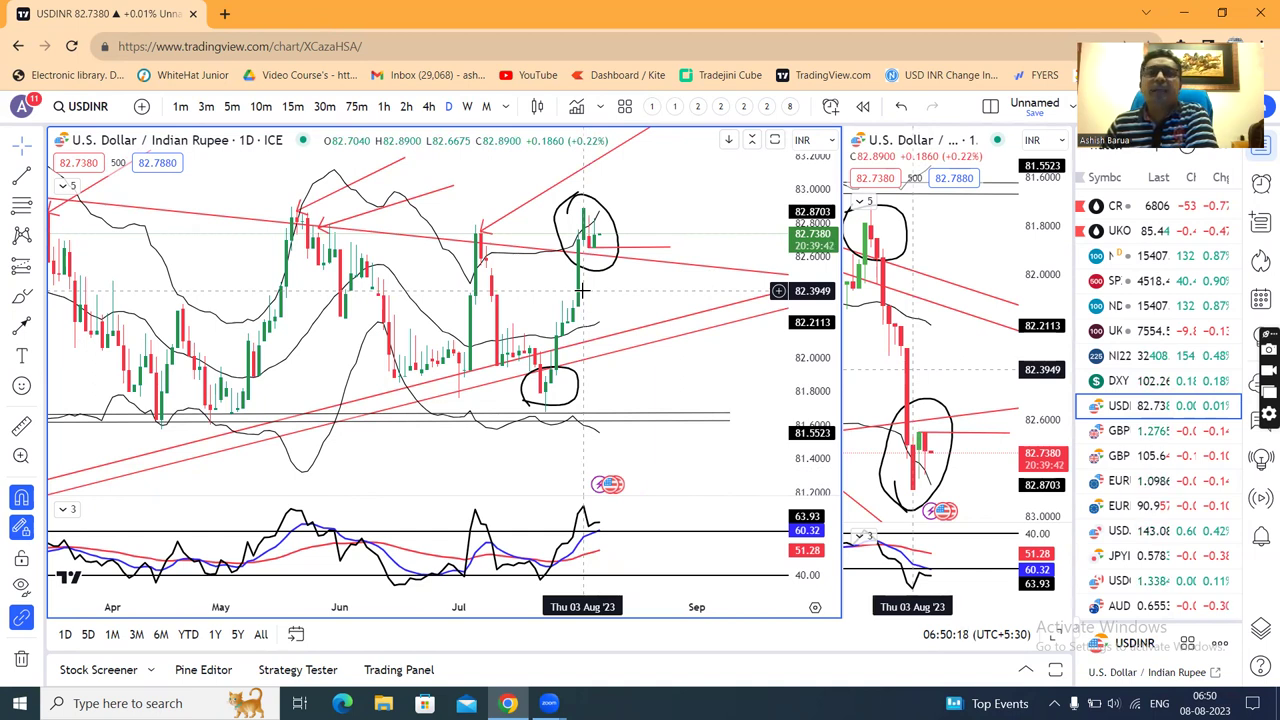
drag(806, 280, 810, 295)
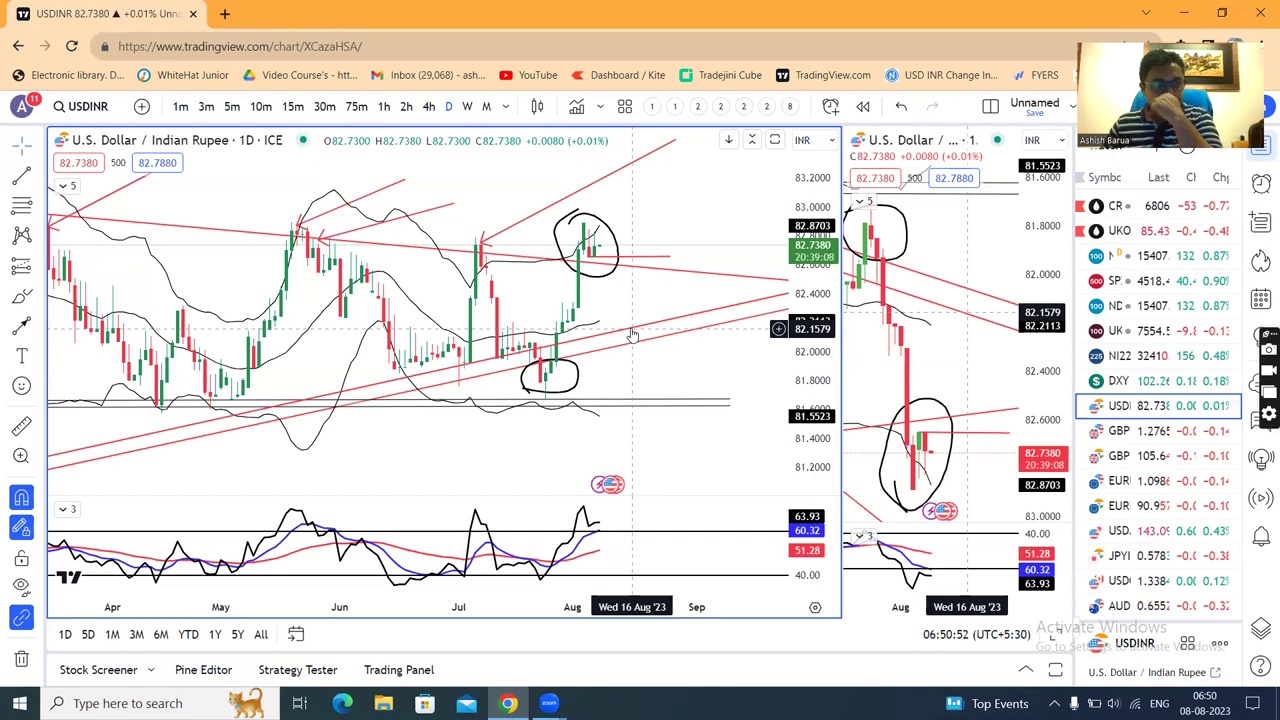
Open the GBPUSD daily chart and move the short horizontal level line up to about 1.28, above the latest candles
click(1120, 431)
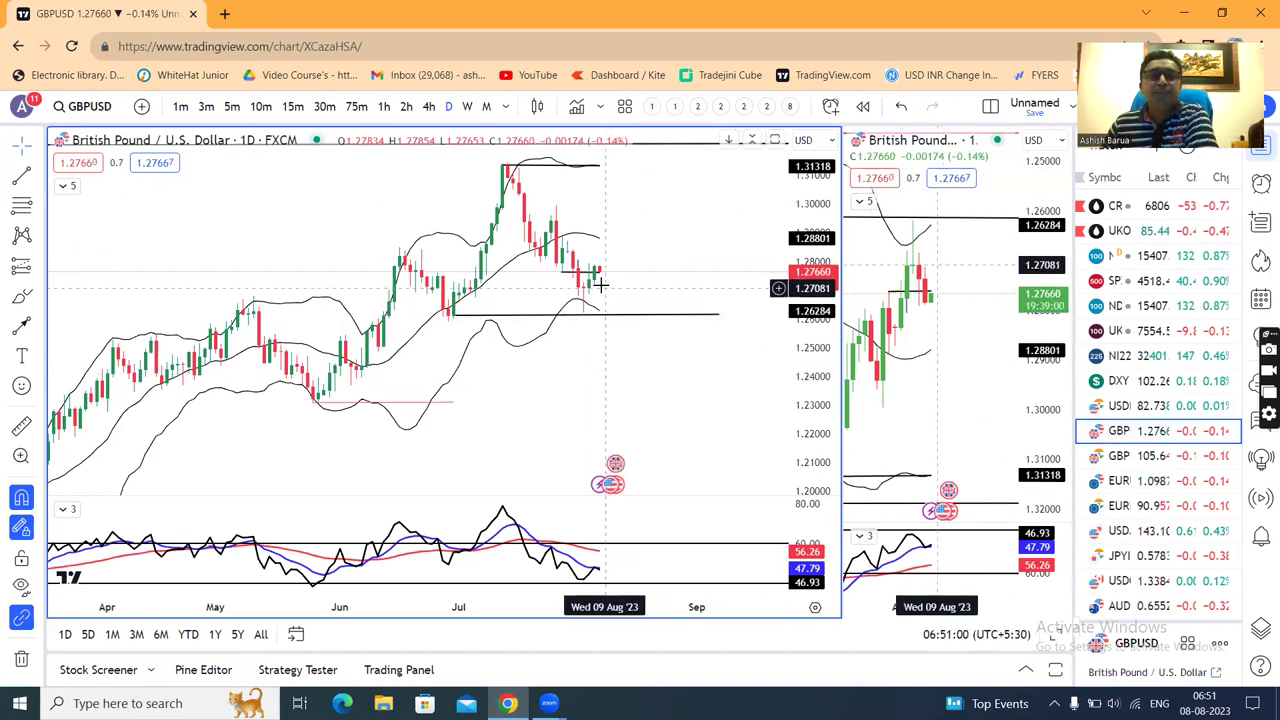
scroll(647, 298, up, 1)
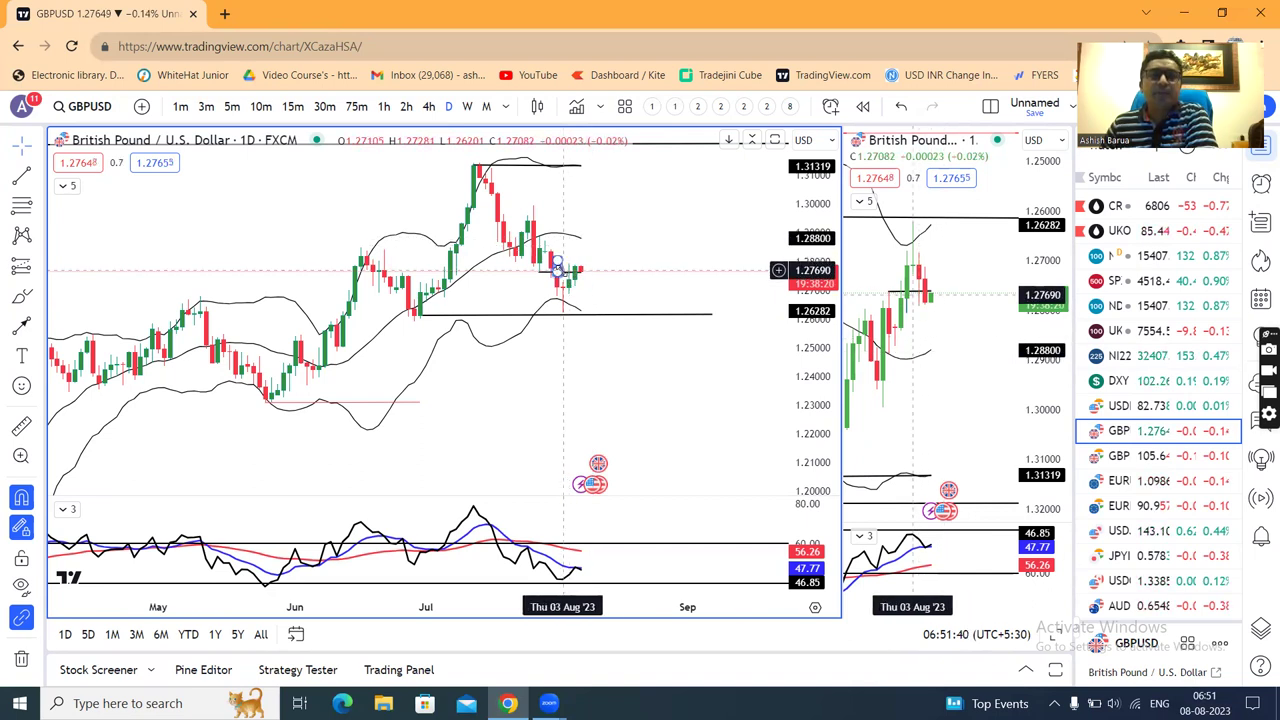
drag(570, 274, 595, 265)
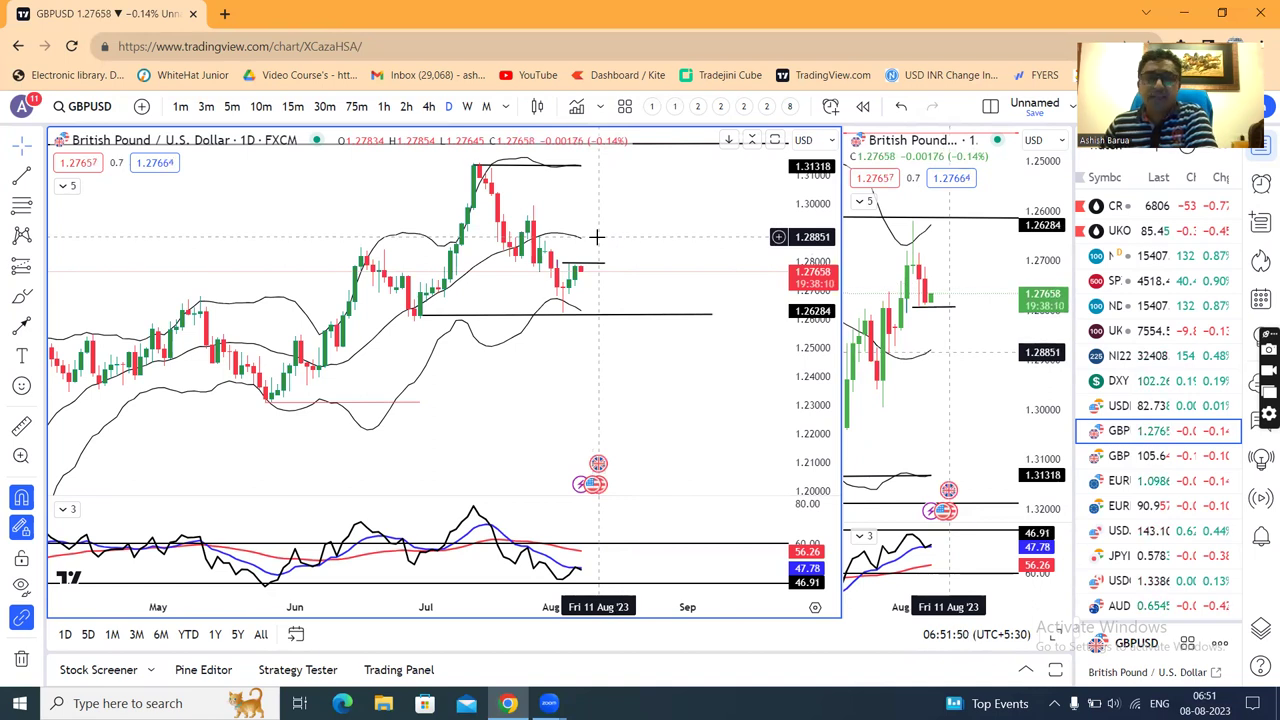
Open the GBPINR daily chart and examine the latest candles against the marked support and resistance lines
click(1143, 456)
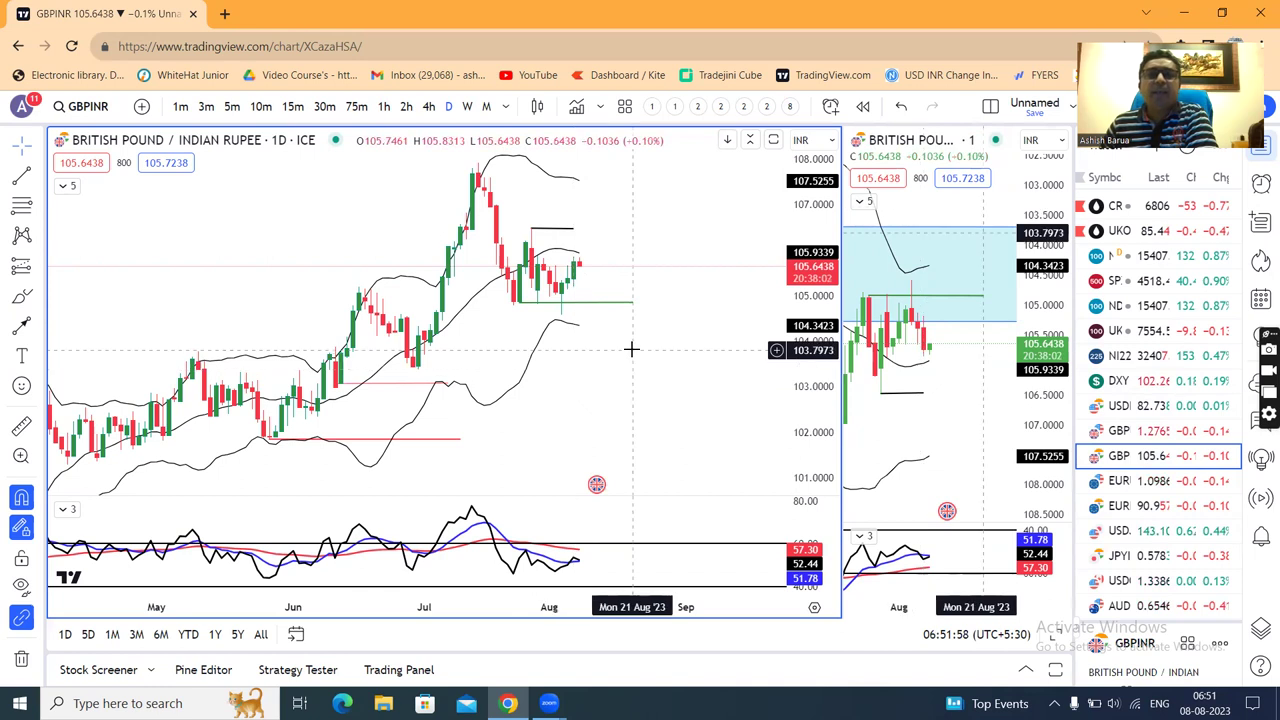
scroll(630, 350, up, 1)
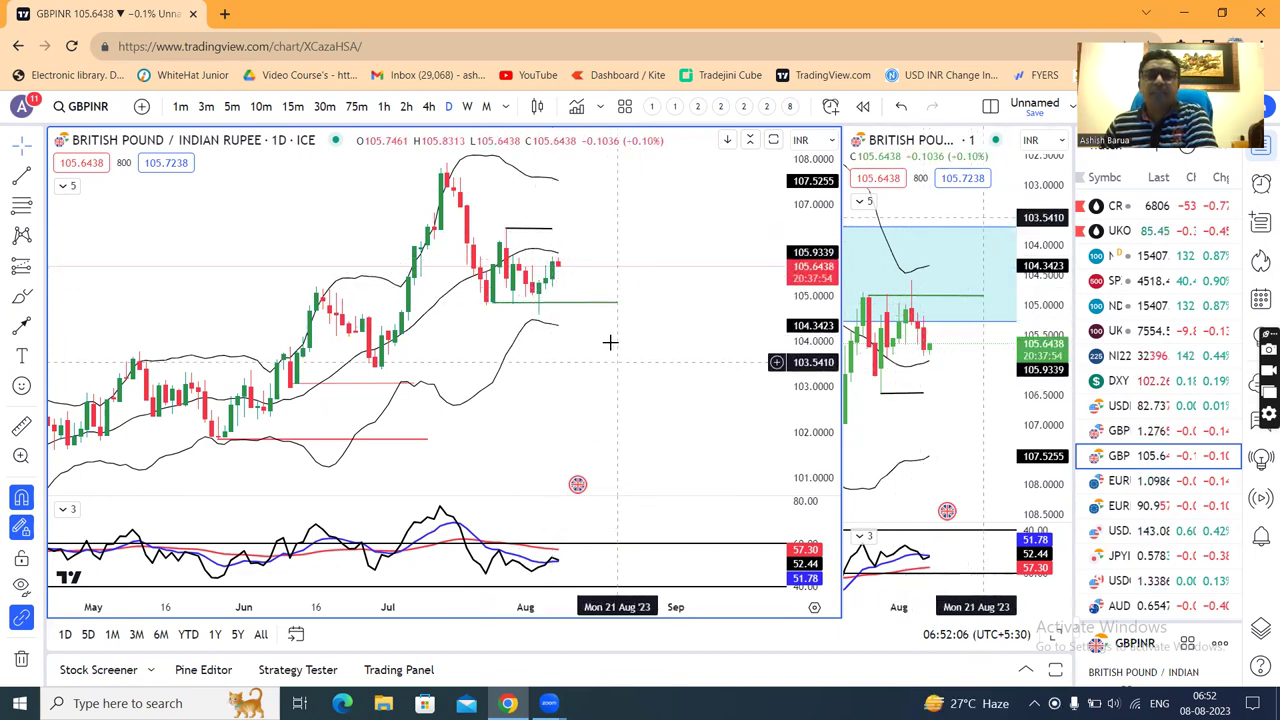
scroll(600, 332, down, 1)
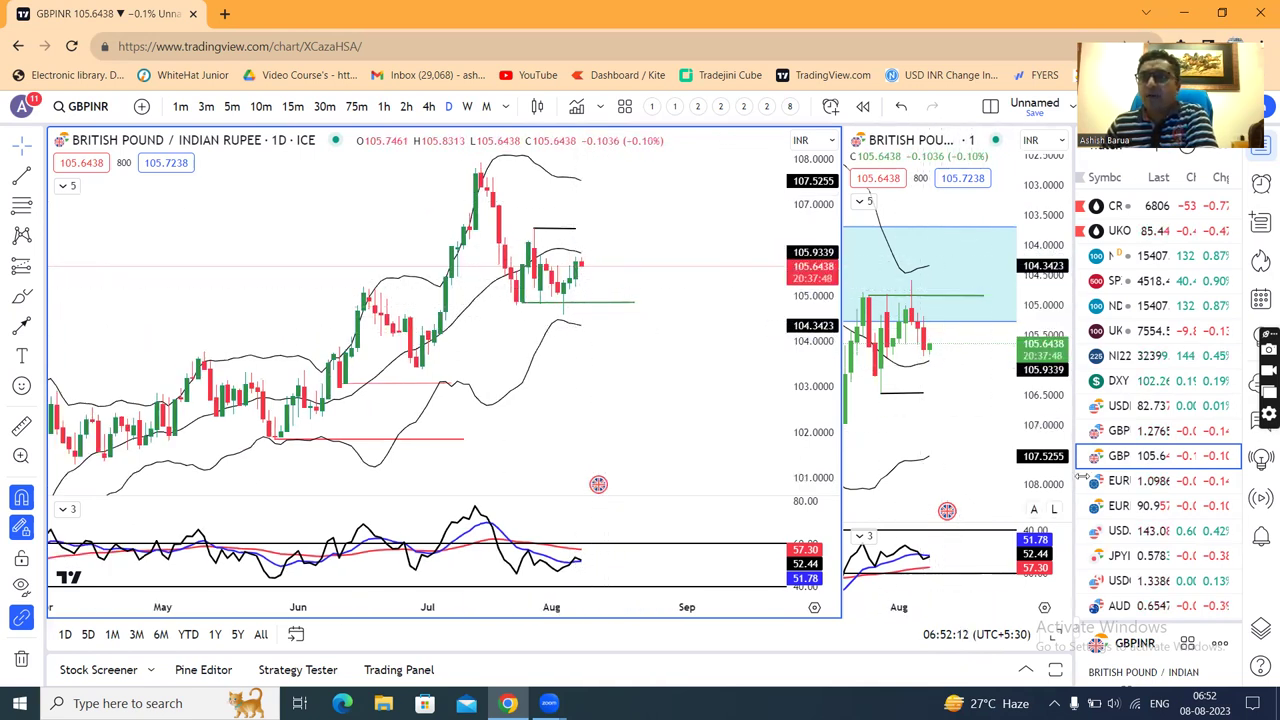
Review the EURUSD and EURINR daily charts, compressing the EURINR price scale to see its marked levels
click(1131, 484)
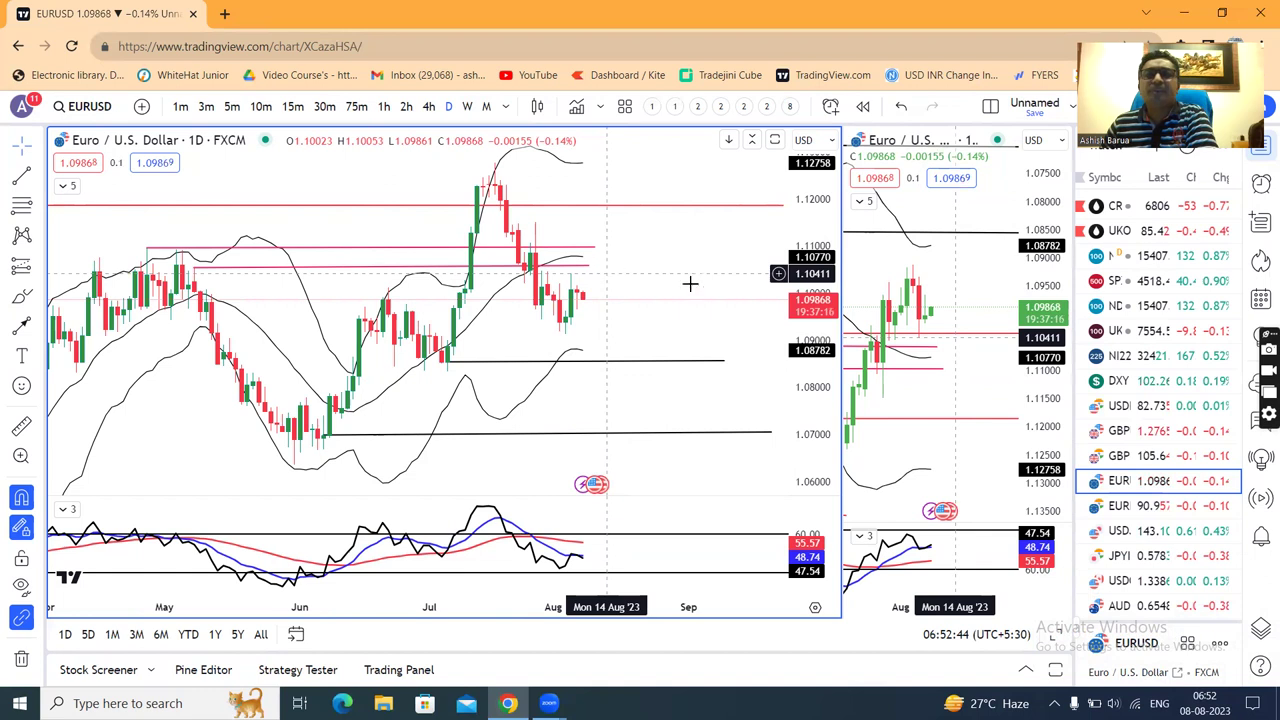
click(1148, 506)
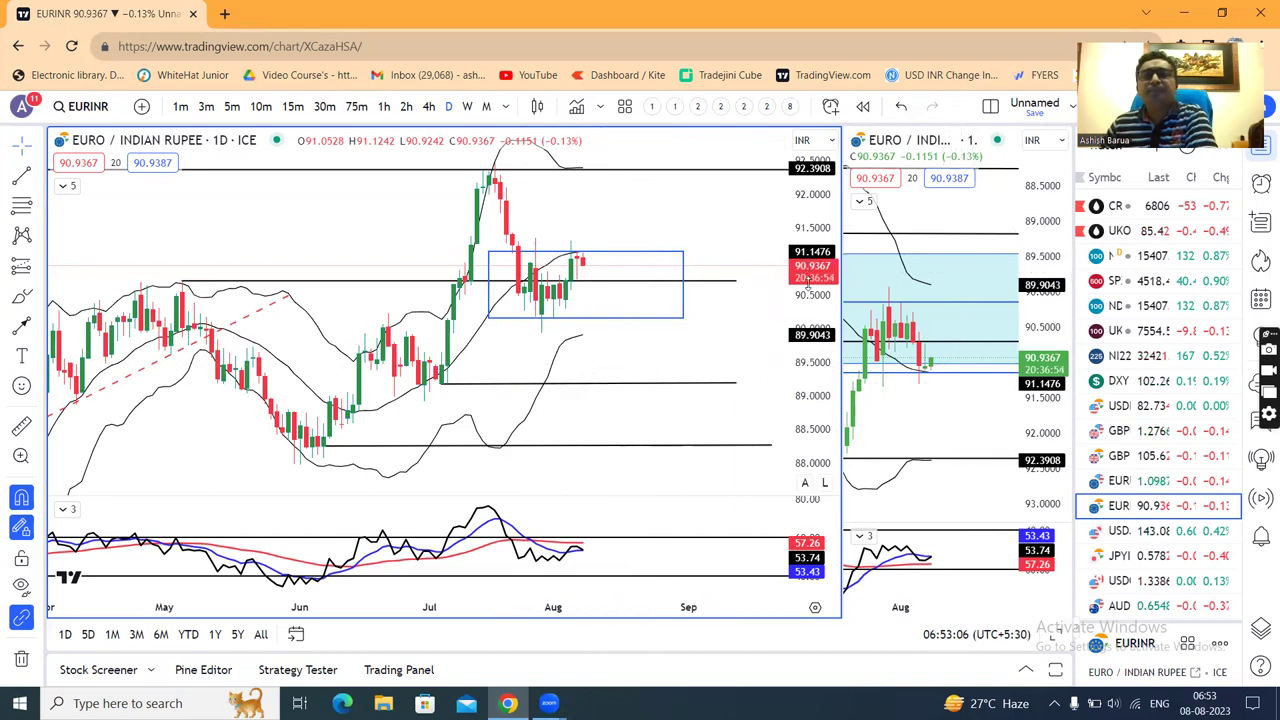
drag(808, 286, 808, 300)
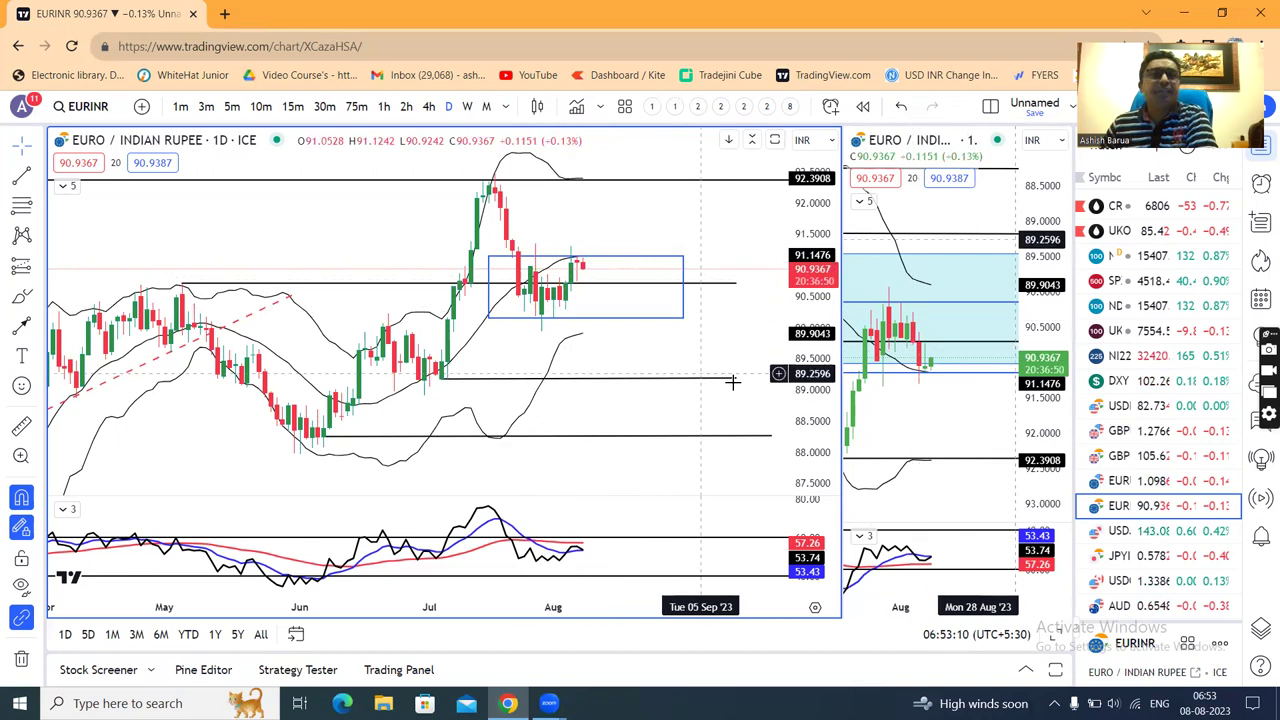
Open the USDJPY chart and draw a downward arrow in its oscillator pane from 27 Jul to about 63.18 on 9 Aug '23
click(1110, 531)
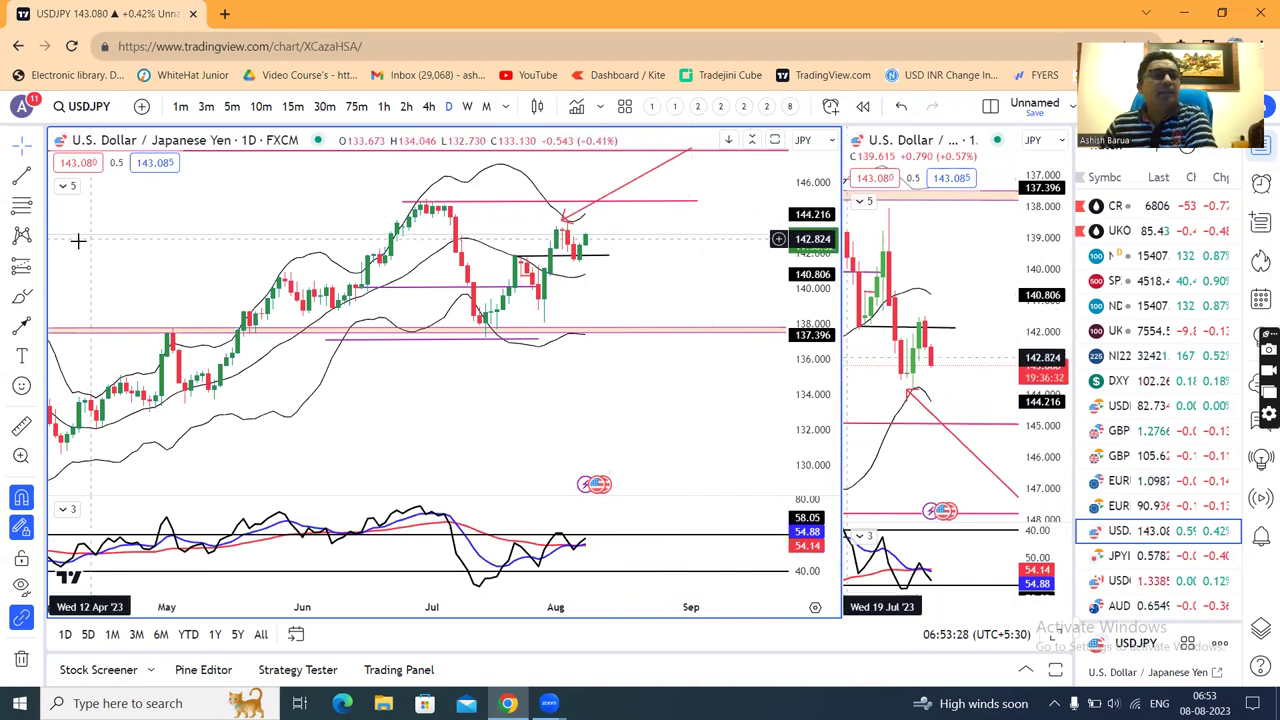
click(539, 510)
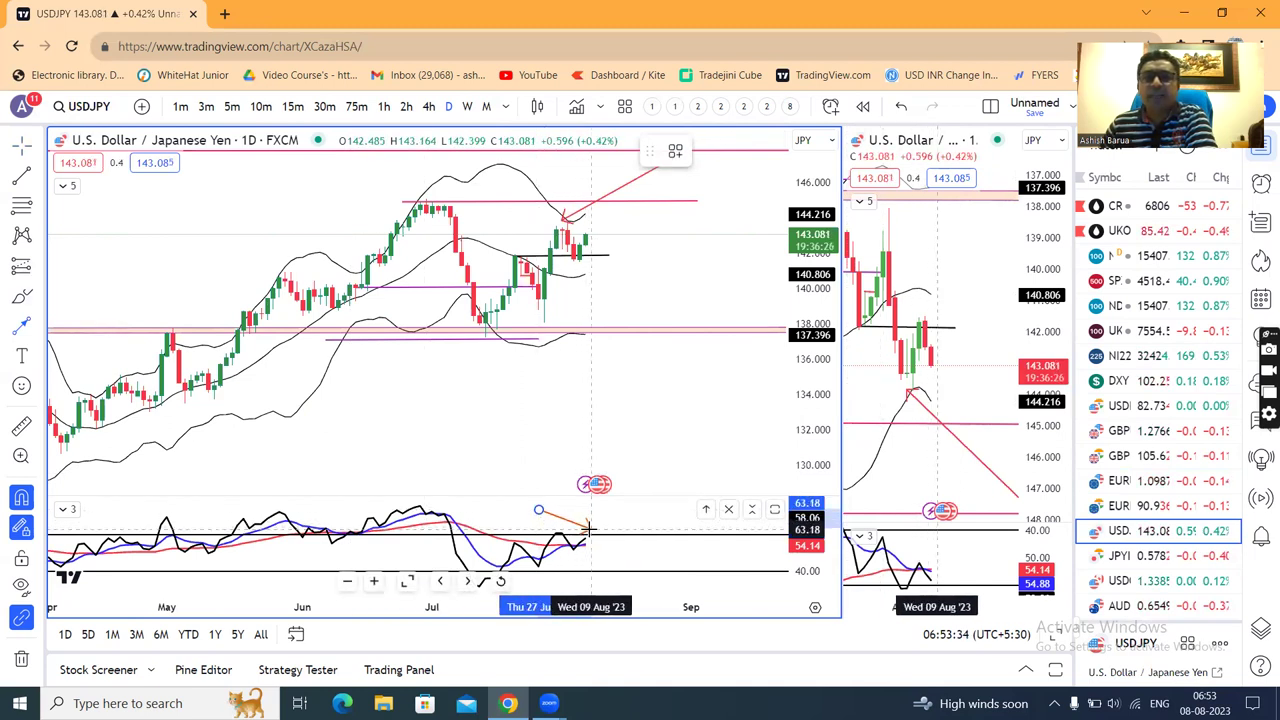
click(590, 529)
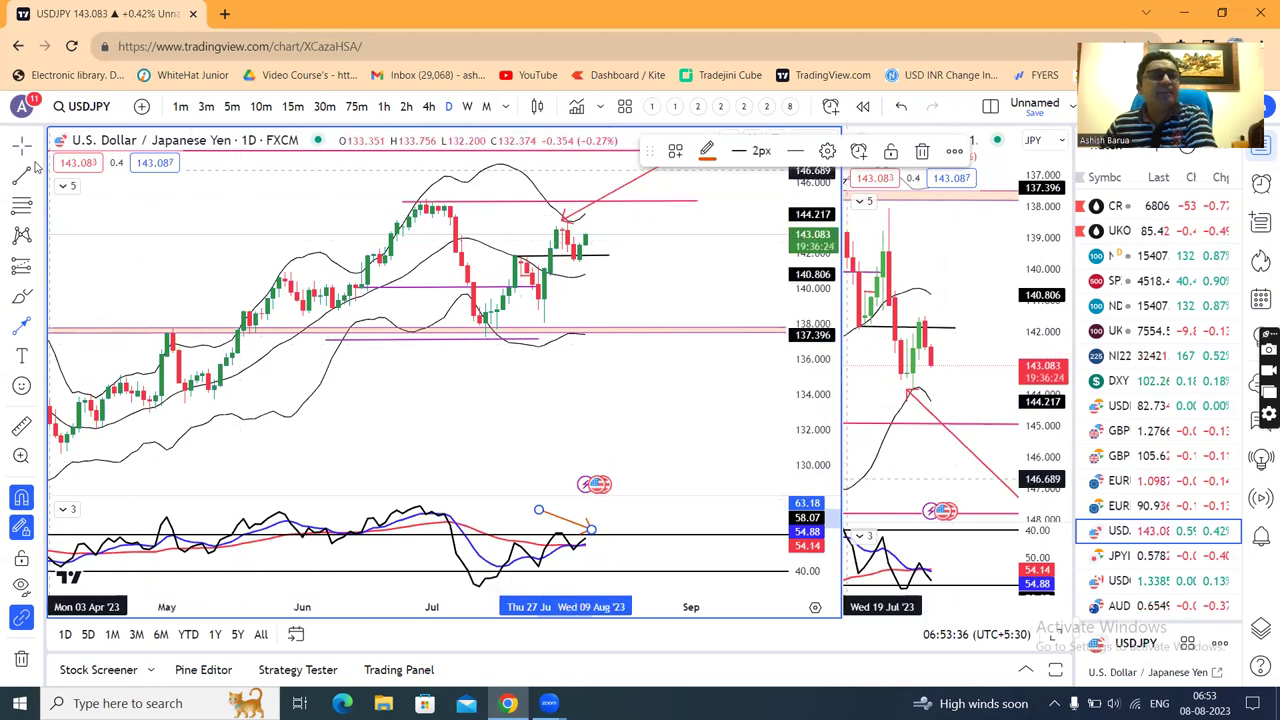
click(644, 382)
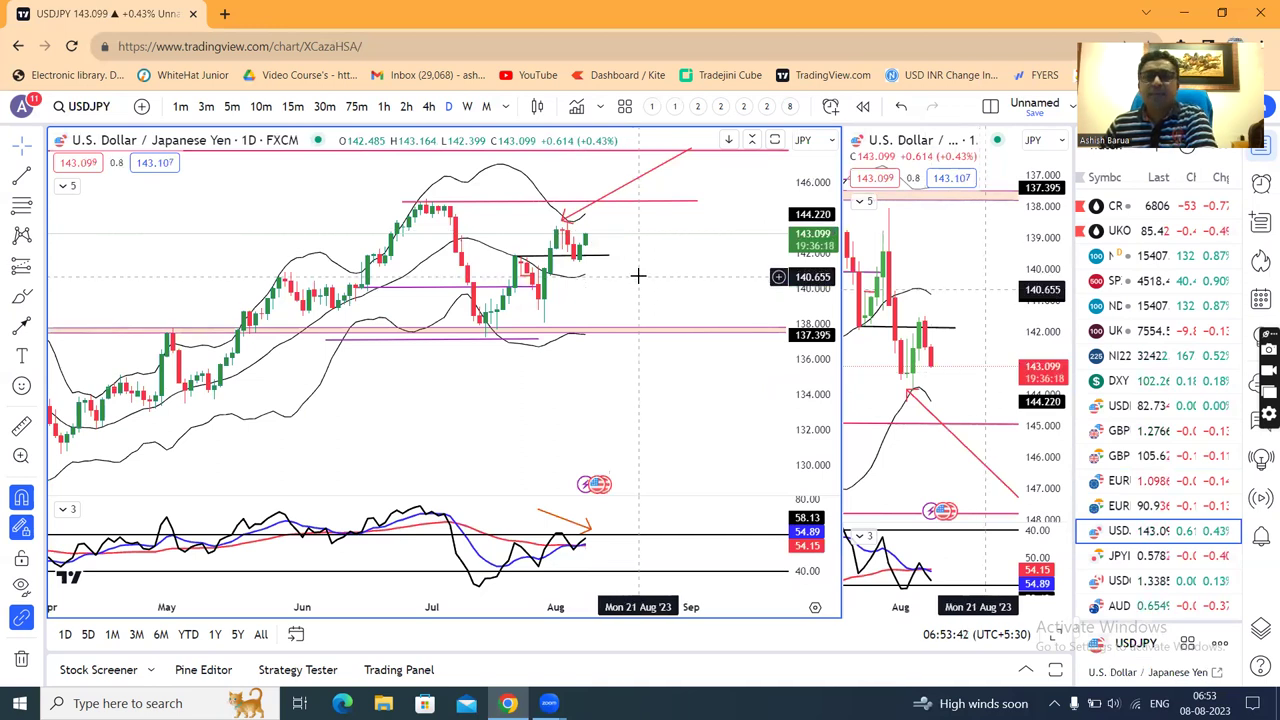
Switch from USDJPY to the JPYINR daily chart and examine price around the shaded zone with a compressed price scale
scroll(638, 292, up, 1)
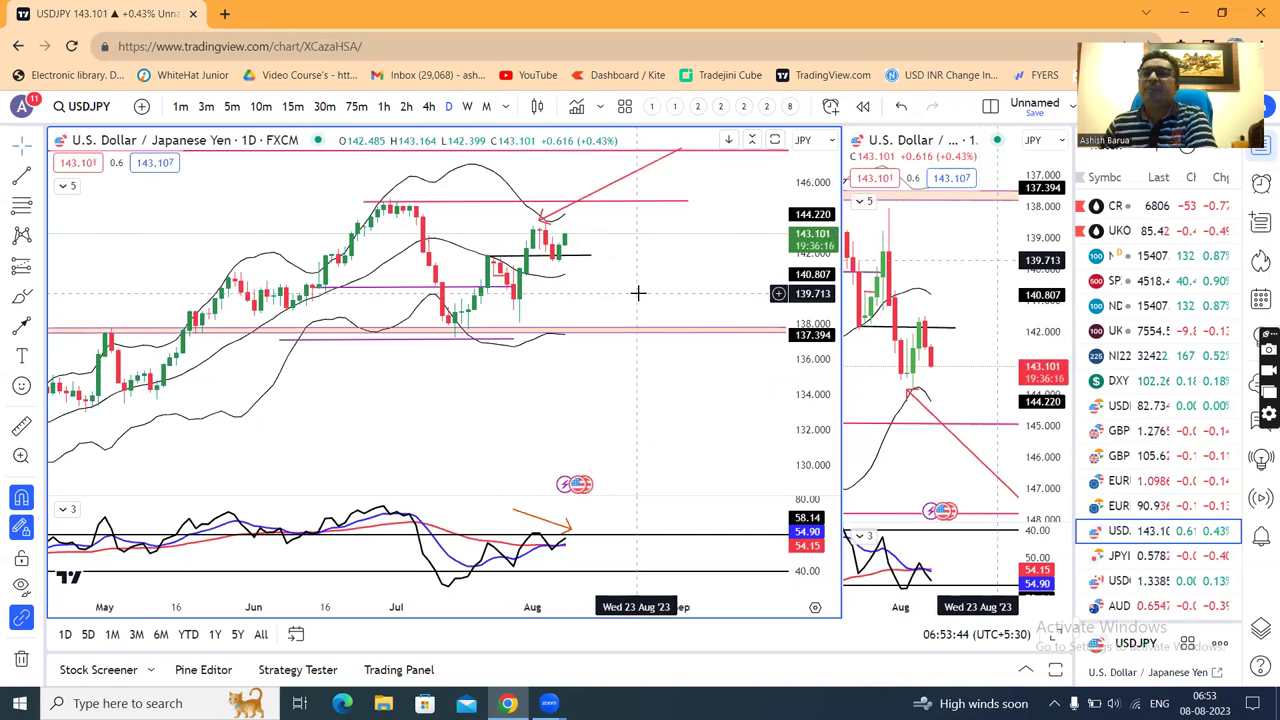
scroll(638, 292, up, 1)
key(Down)
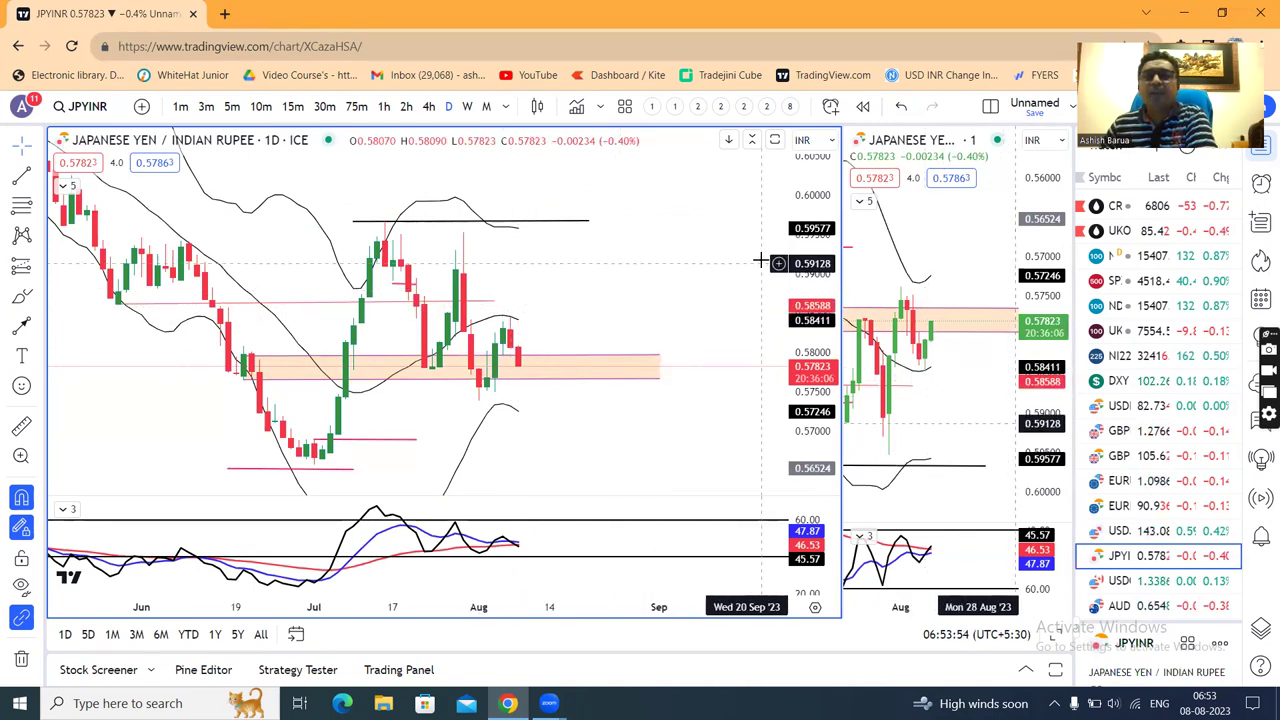
drag(800, 260, 523, 394)
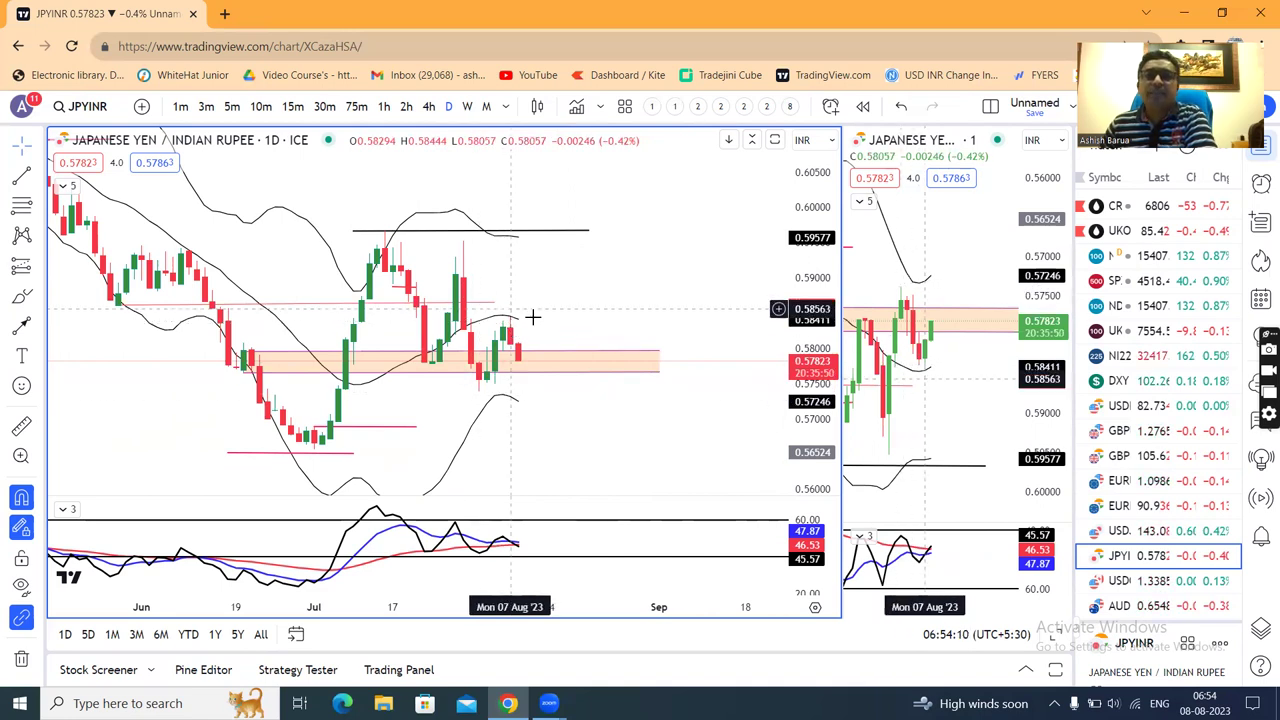
scroll(685, 292, down, 2)
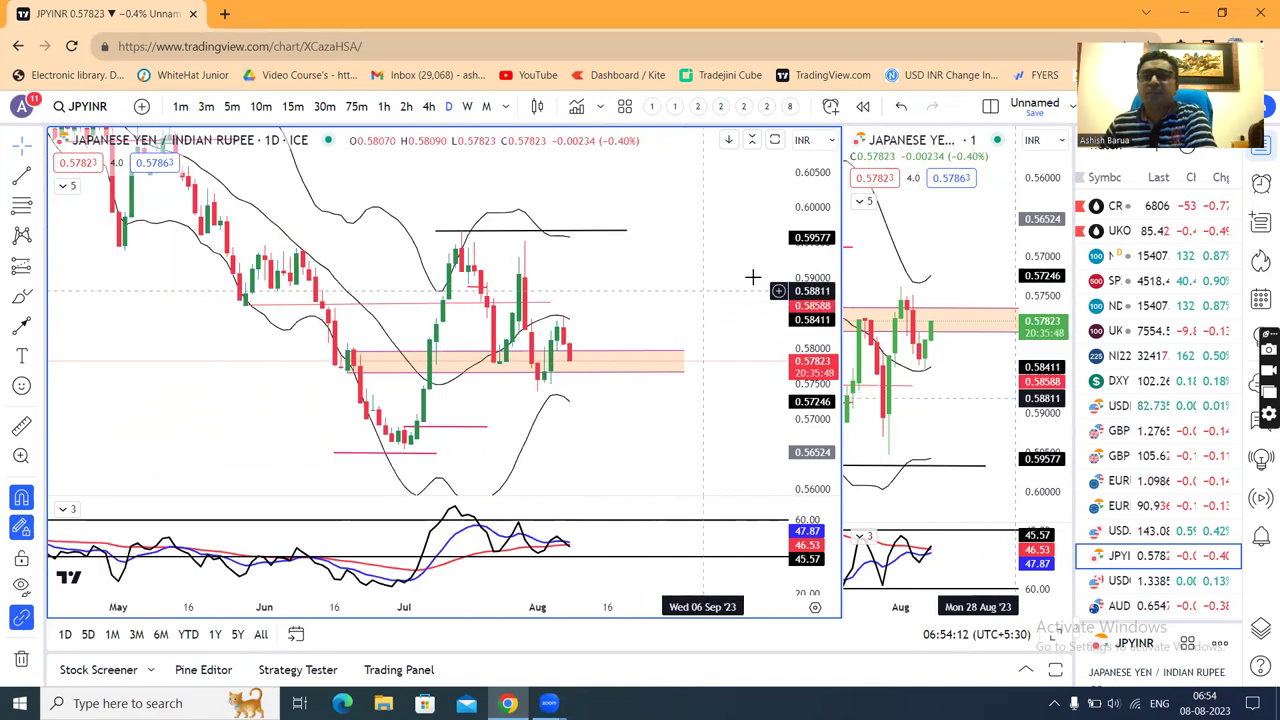
drag(812, 292, 822, 333)
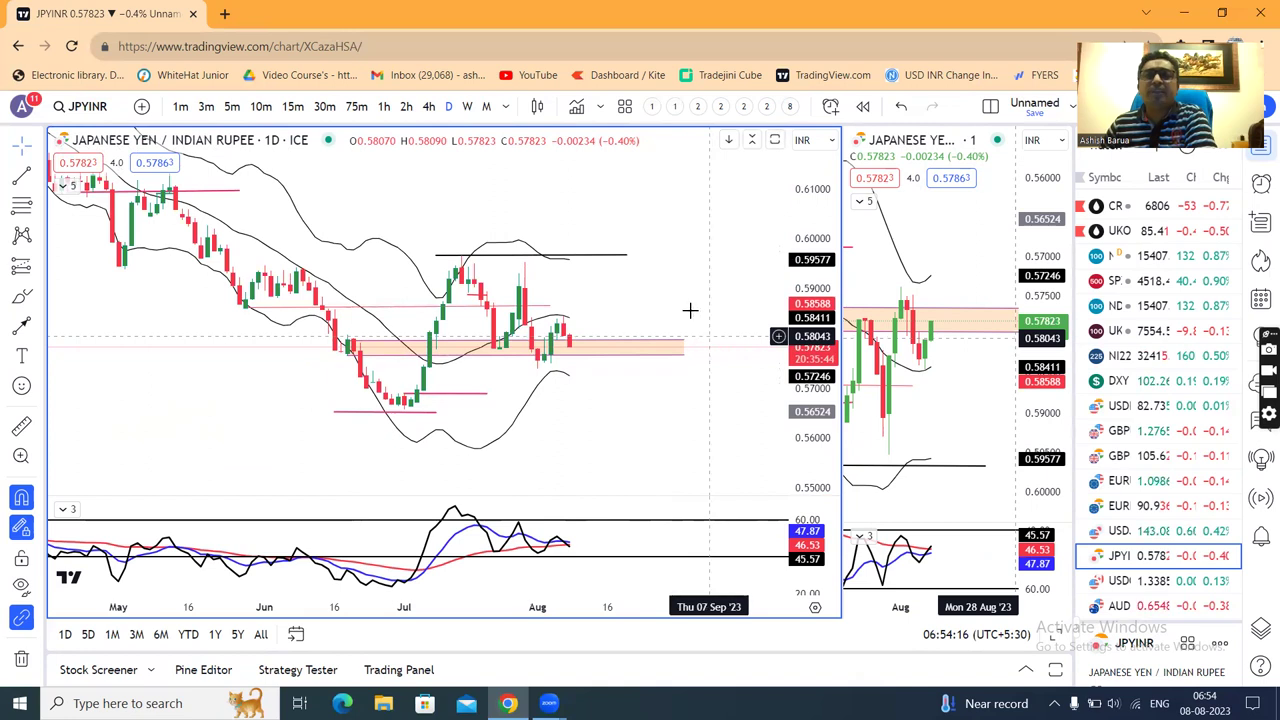
Open the USDCAD chart and draw an arrow in its oscillator pane from about 41 on 24 Aug up to about 56.85 on 7 Aug '23
click(1122, 581)
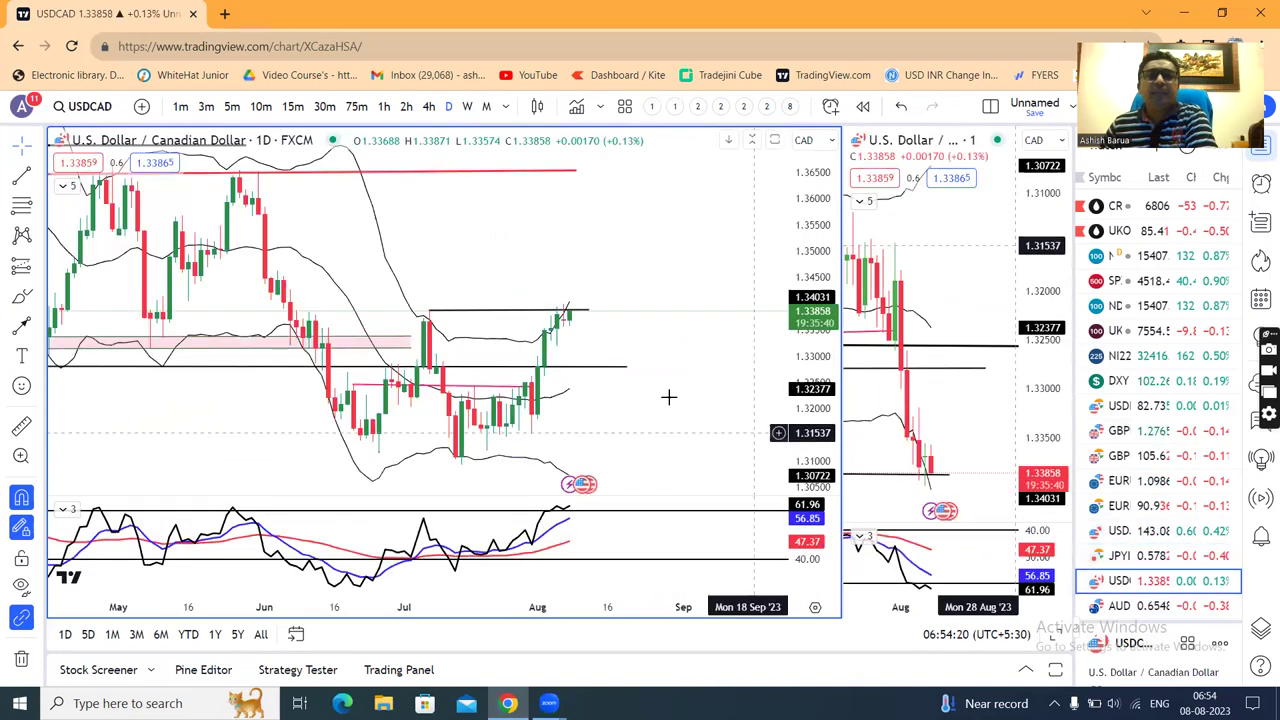
scroll(640, 380, up, 1)
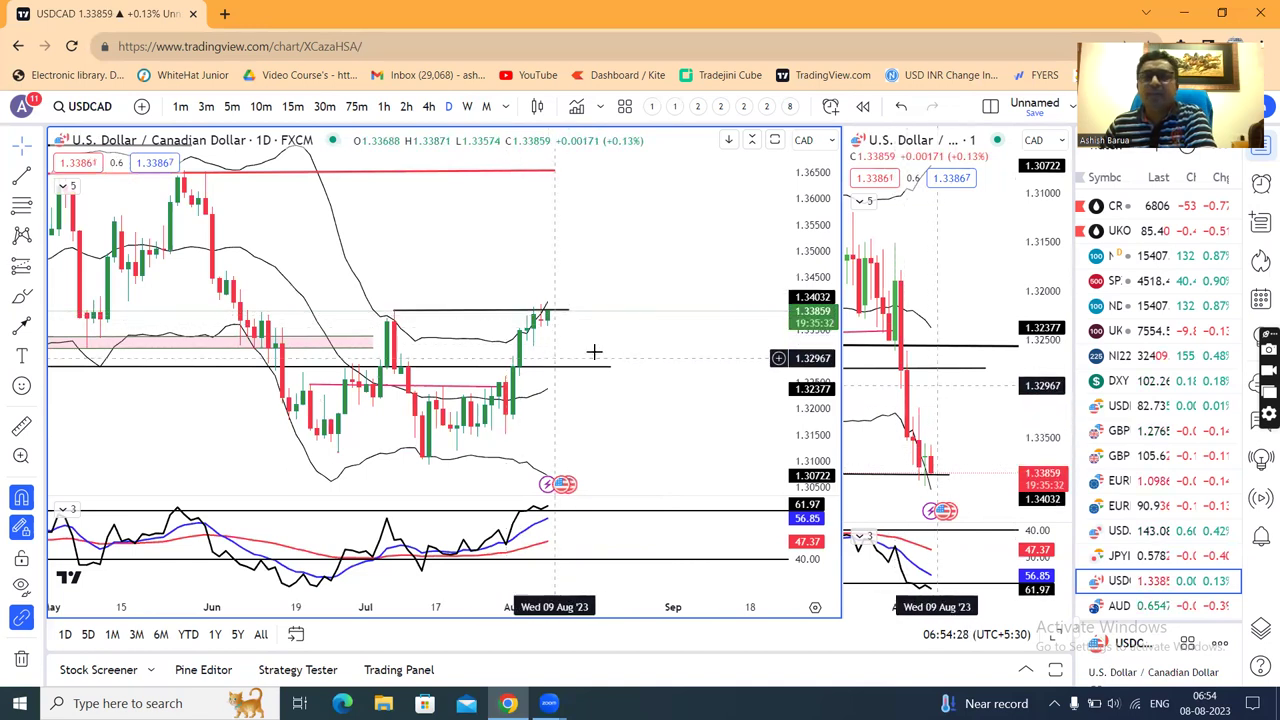
scroll(591, 354, up, 2)
drag(567, 335, 699, 300)
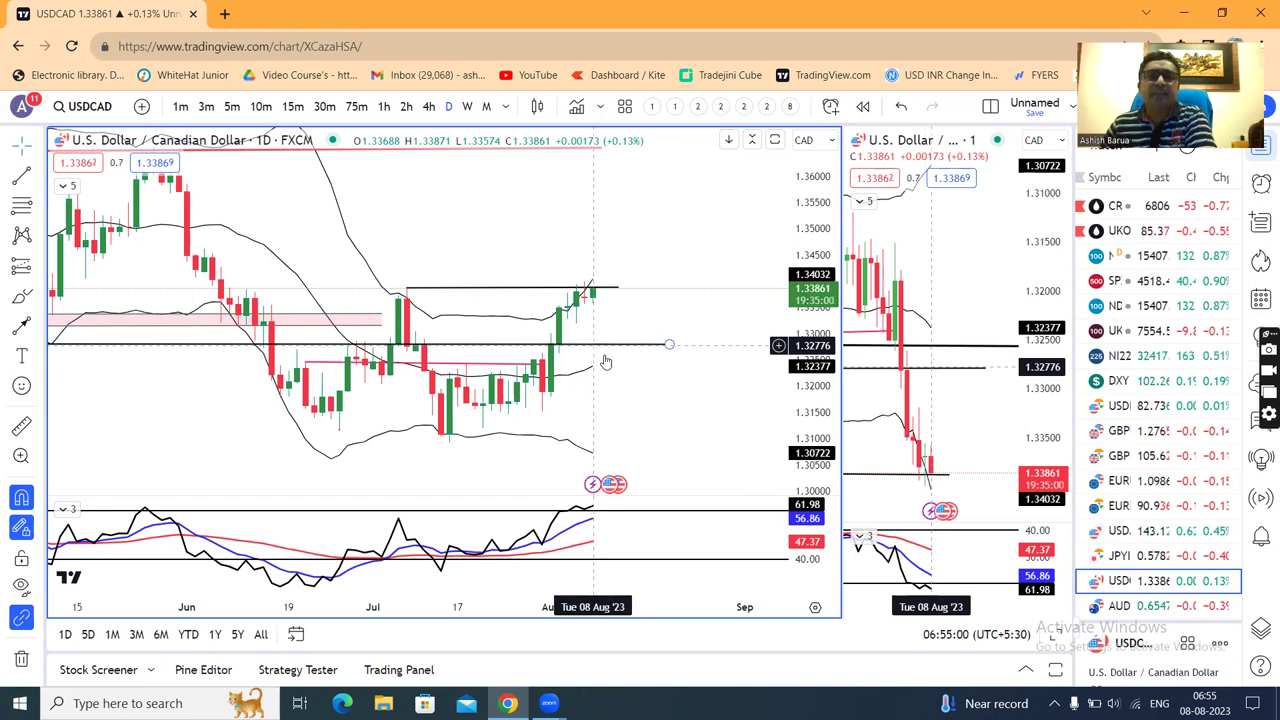
click(24, 326)
drag(694, 556, 585, 517)
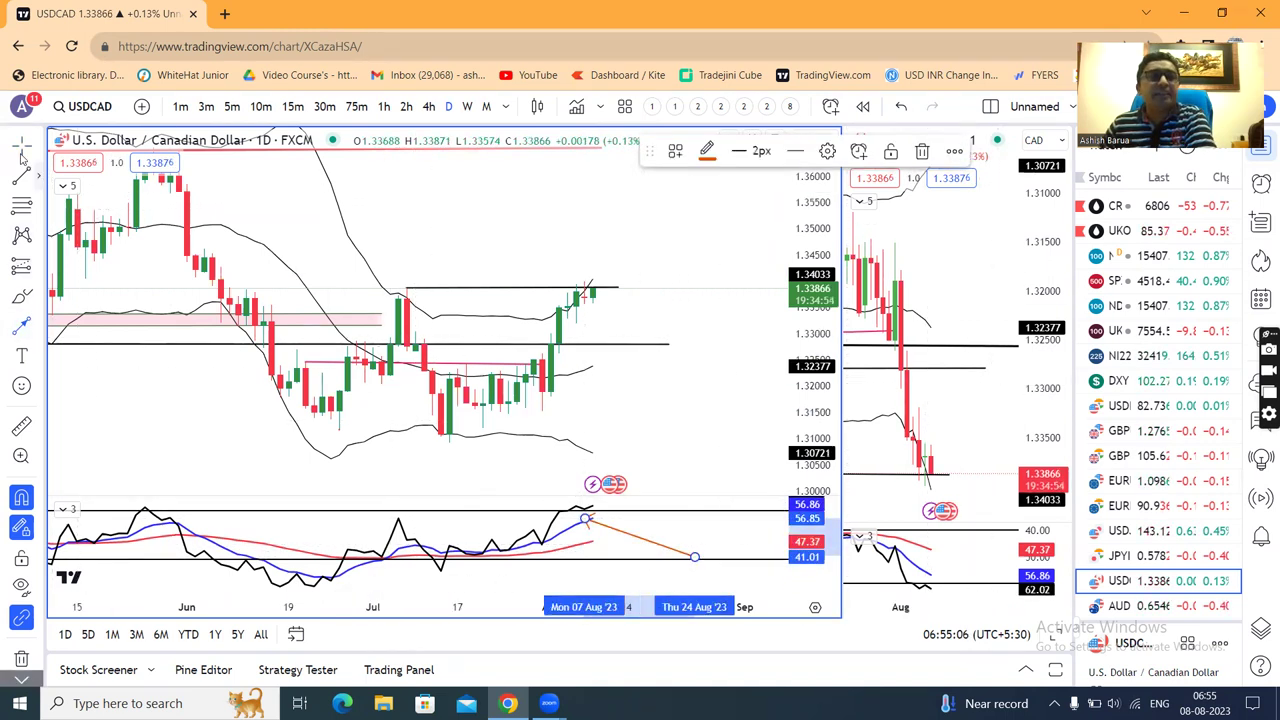
click(669, 249)
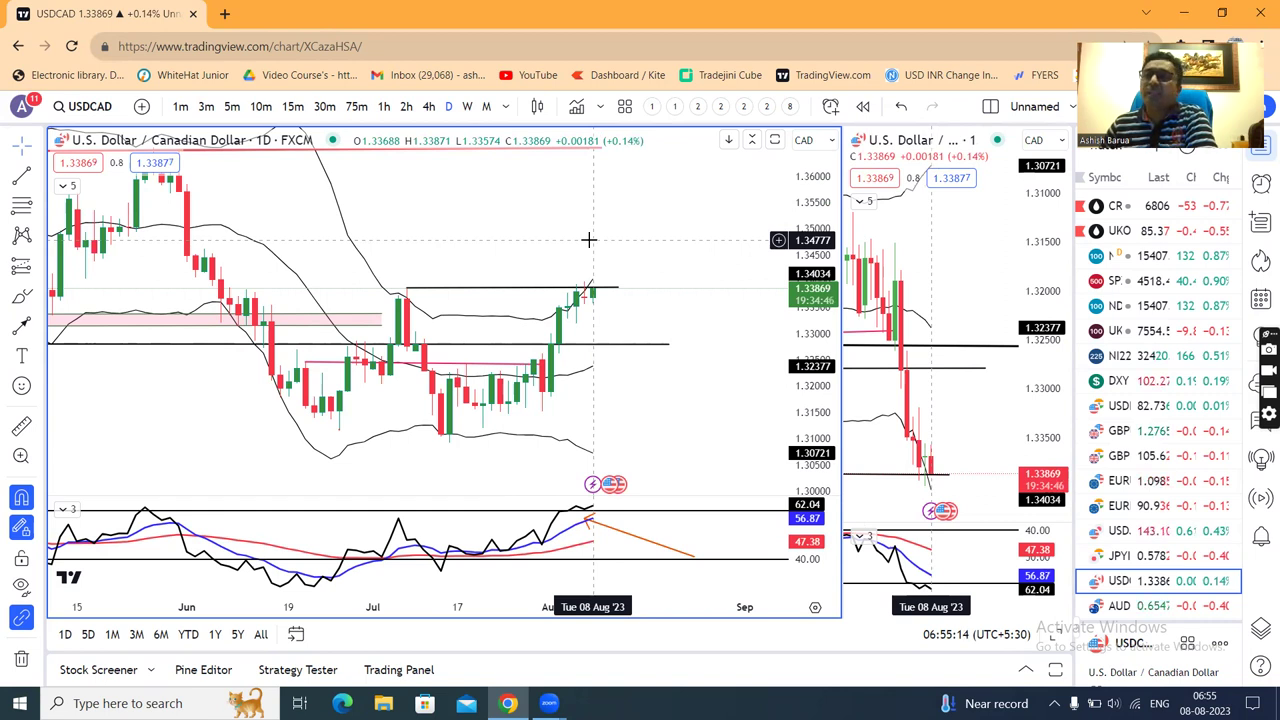
Switch from USDCAD to the AUDUSD daily chart and examine recent price around the shaded zone and circled lows
scroll(589, 240, down, 2)
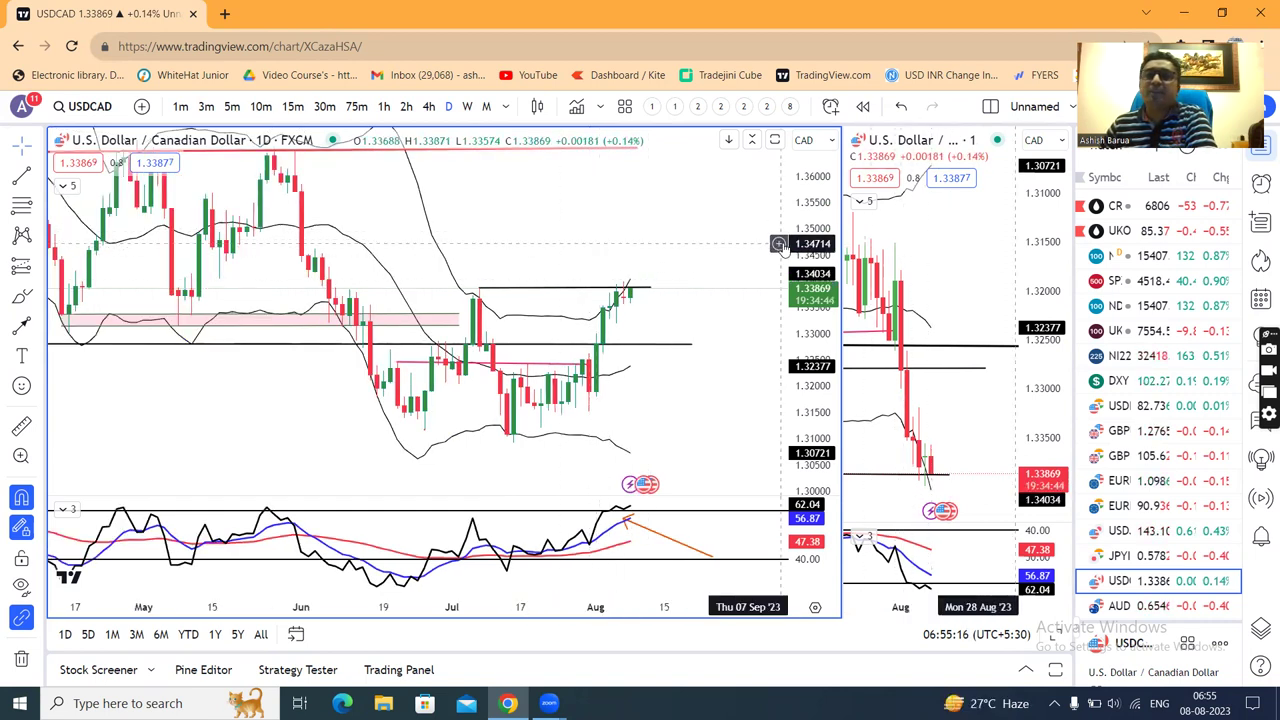
scroll(808, 245, down, 1)
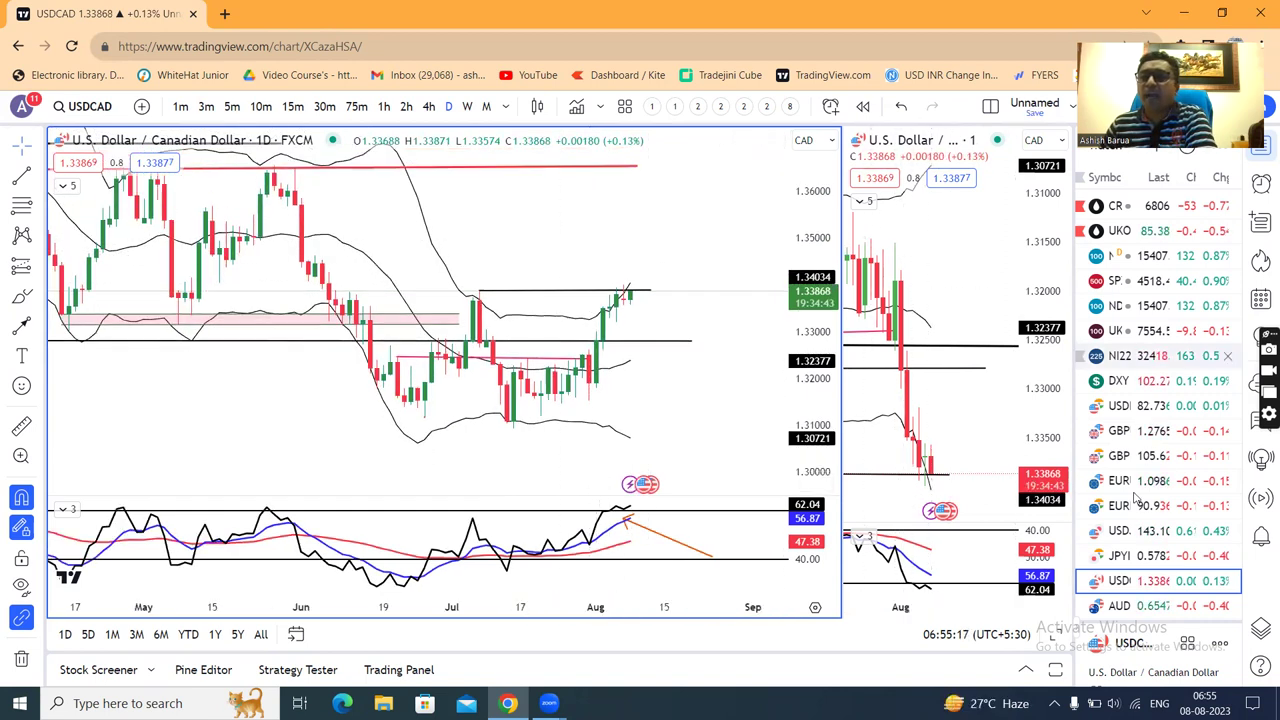
click(1140, 612)
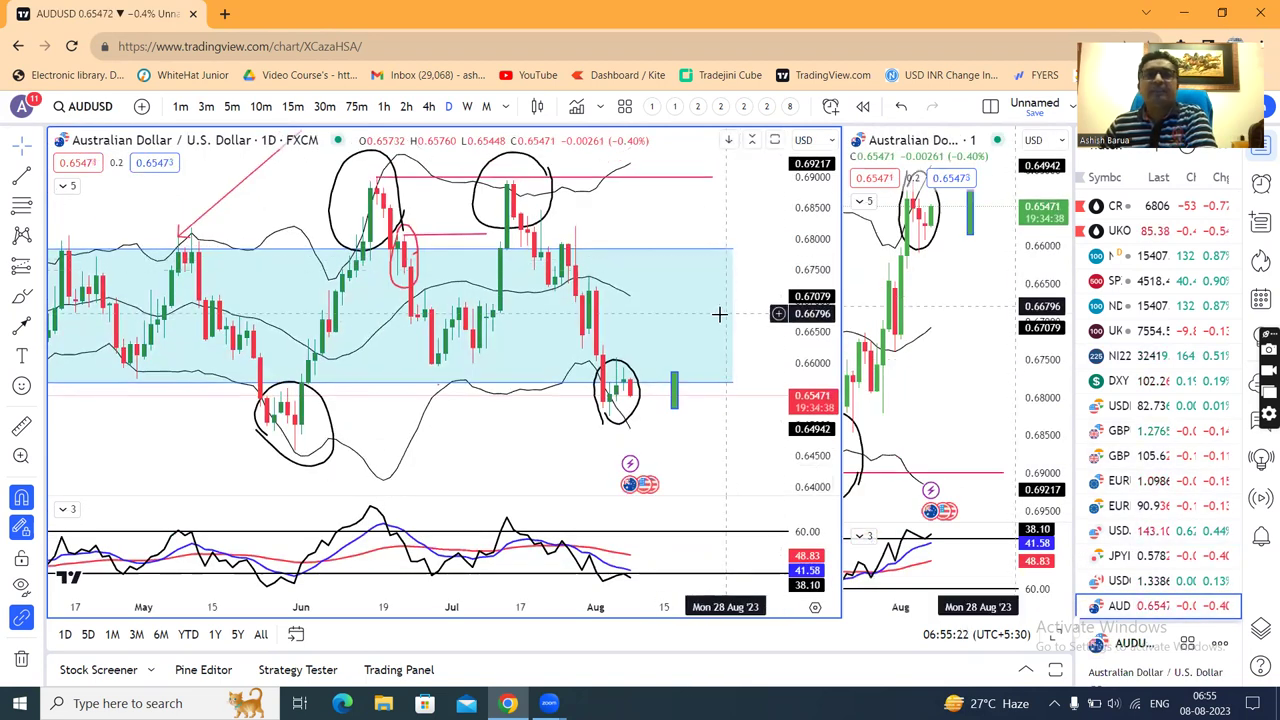
click(676, 394)
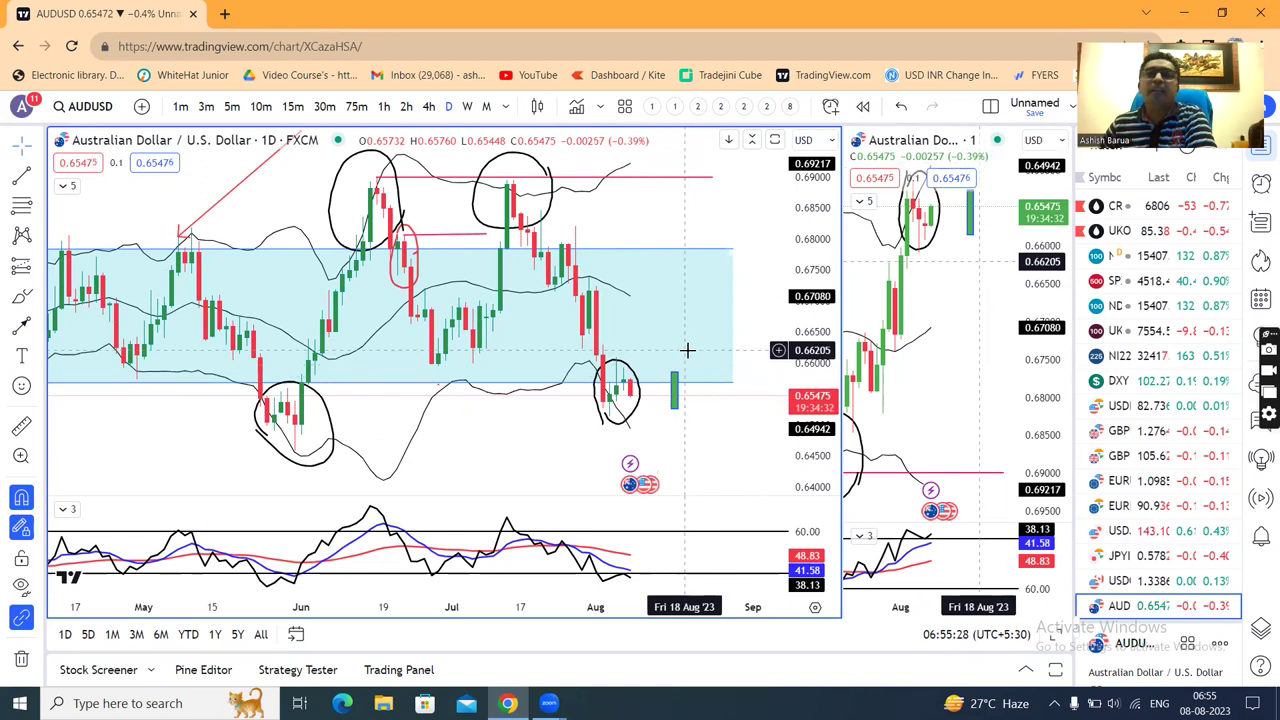
click(550, 389)
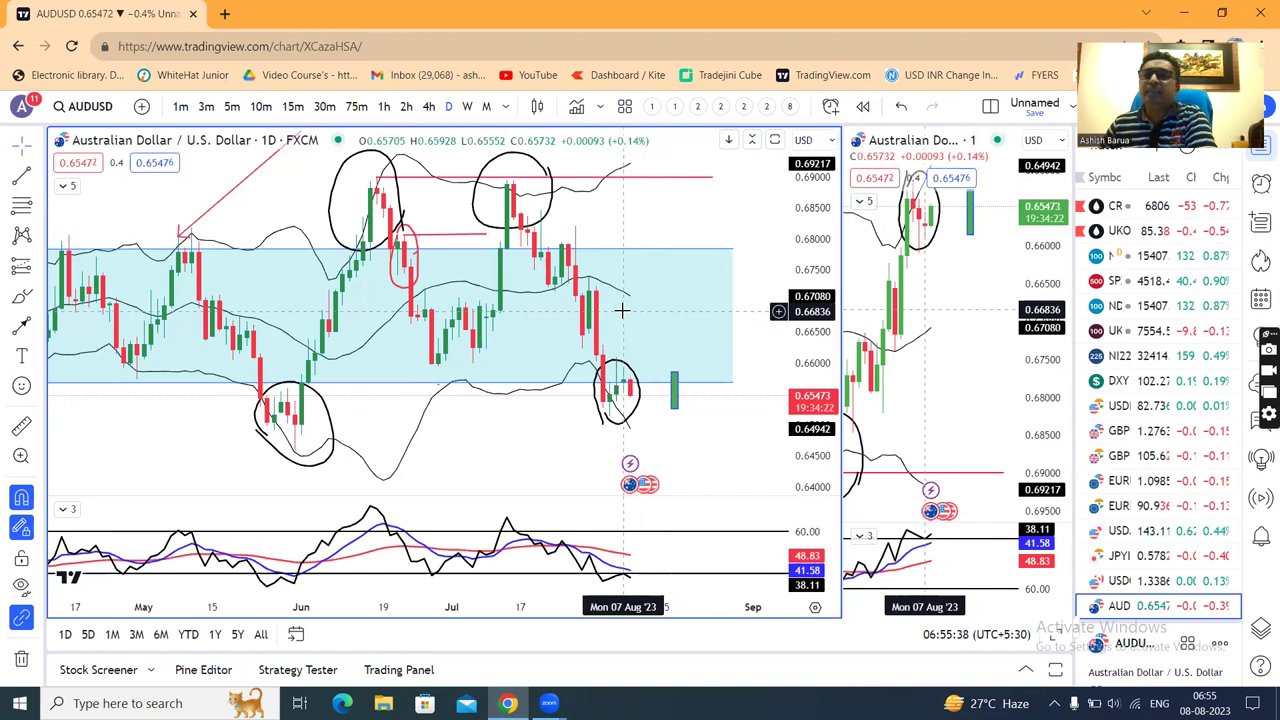
scroll(622, 311, up, 2)
drag(810, 300, 810, 300)
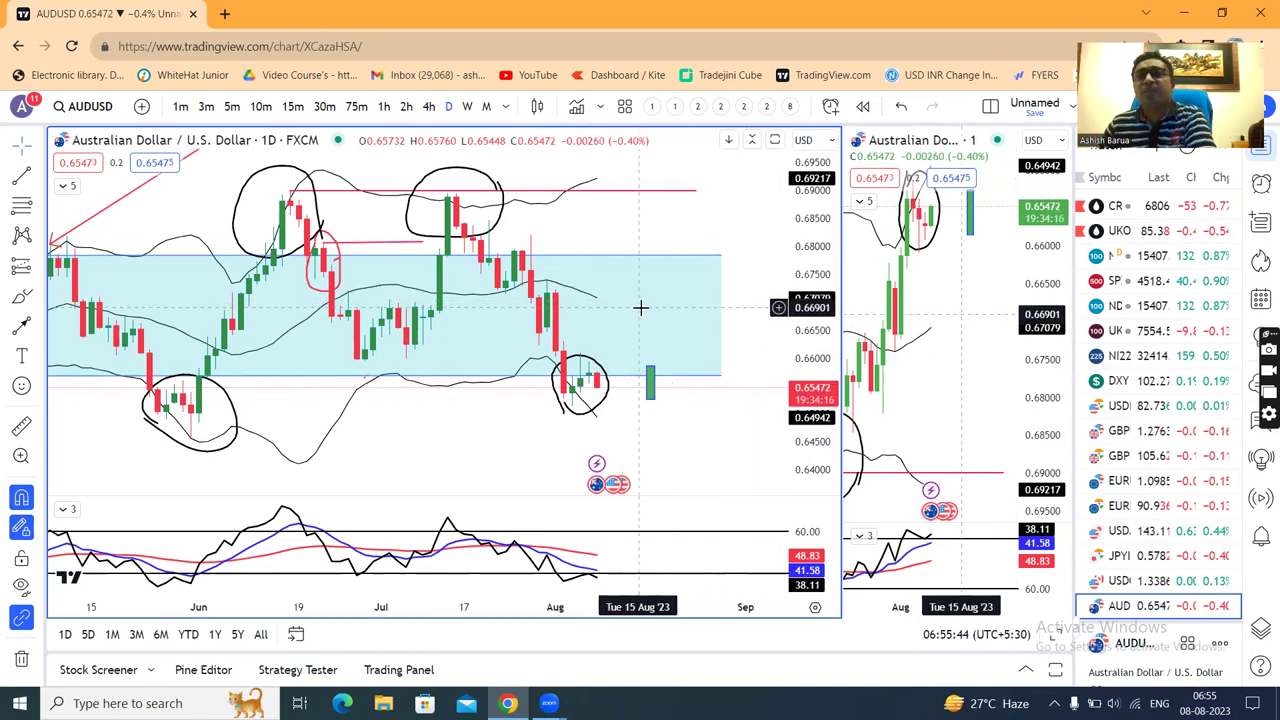
scroll(680, 309, down, 1)
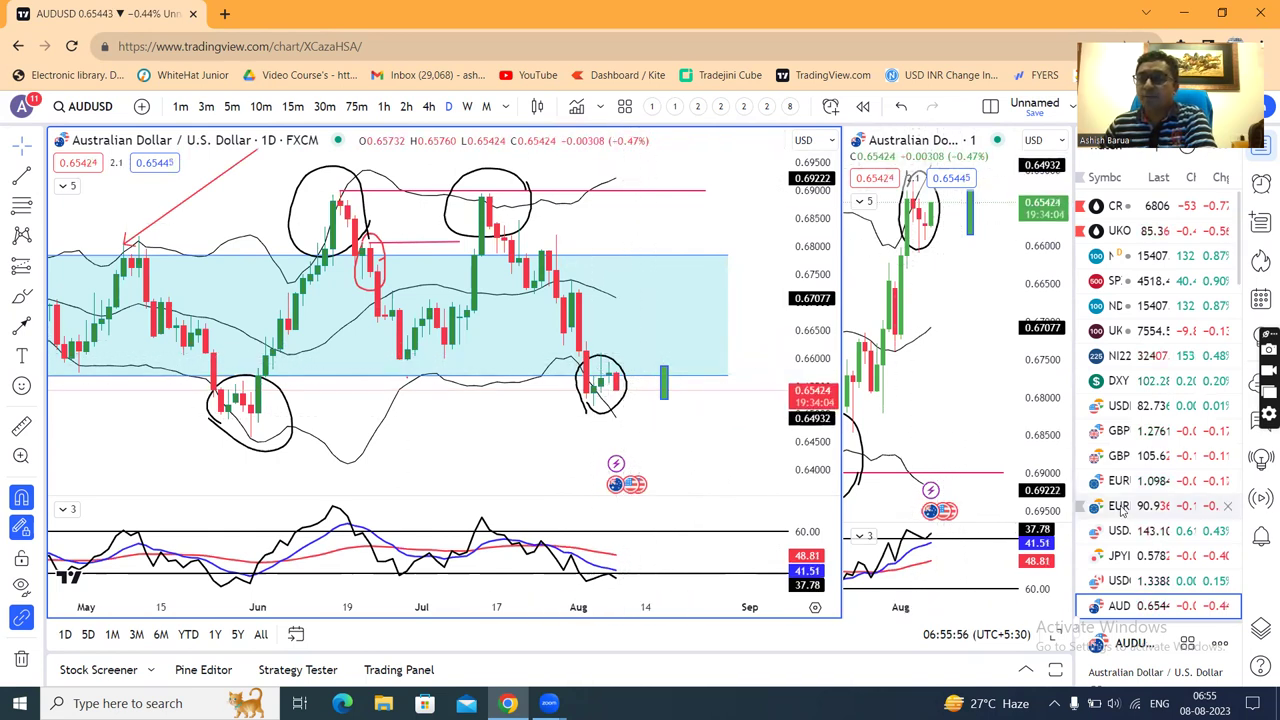
Open the USD/offshore RMB futures (CNH1!) daily chart and compress its price scale to view the marked levels
scroll(1143, 505, down, 3)
click(1118, 466)
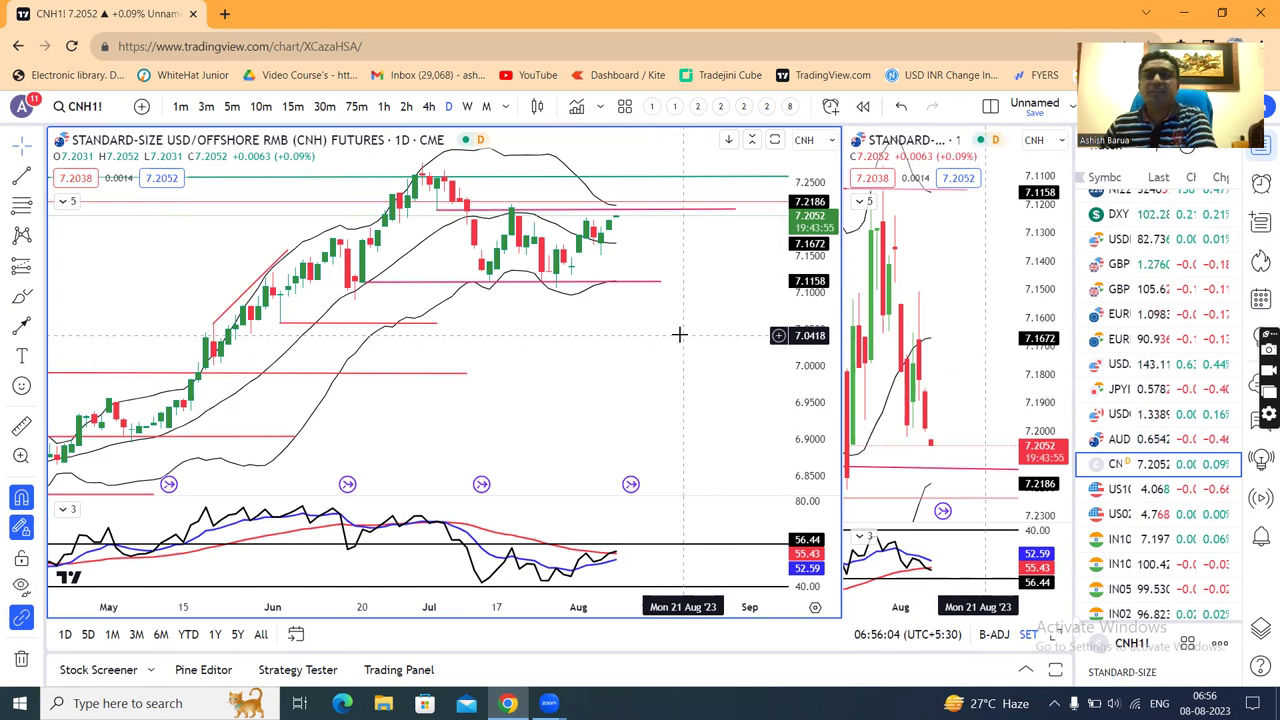
drag(808, 282, 806, 310)
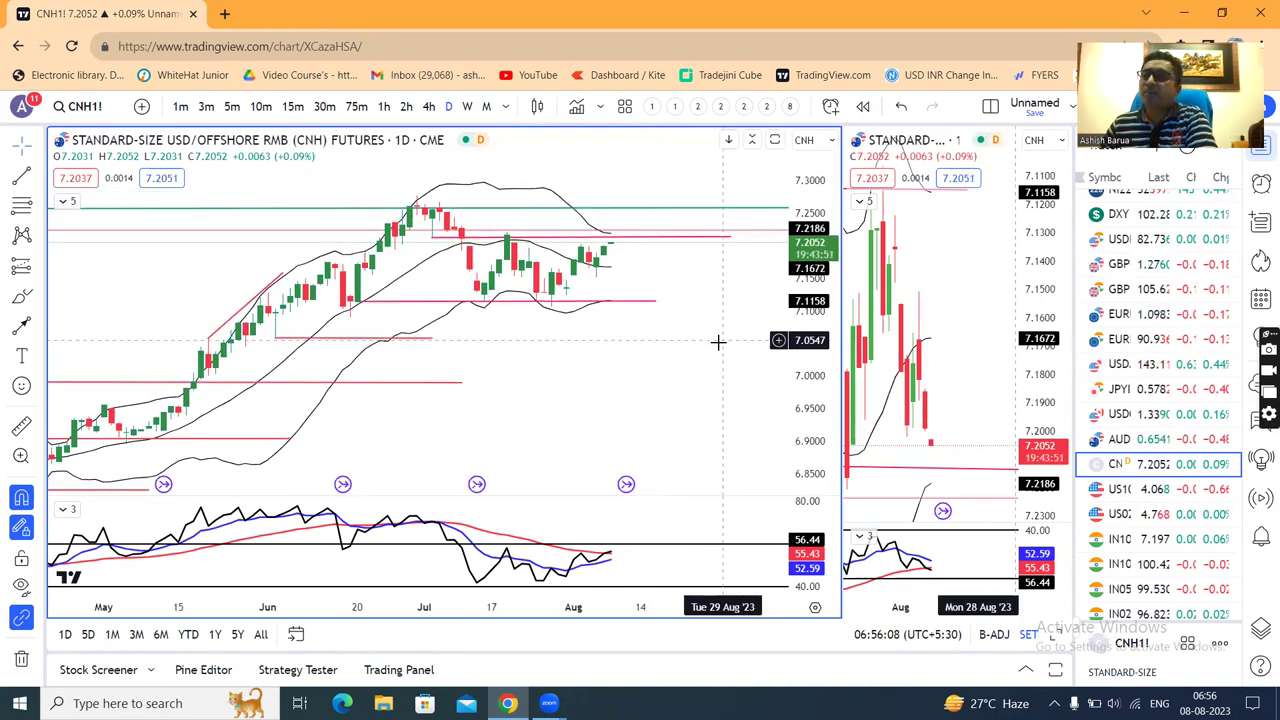
scroll(718, 342, up, 1)
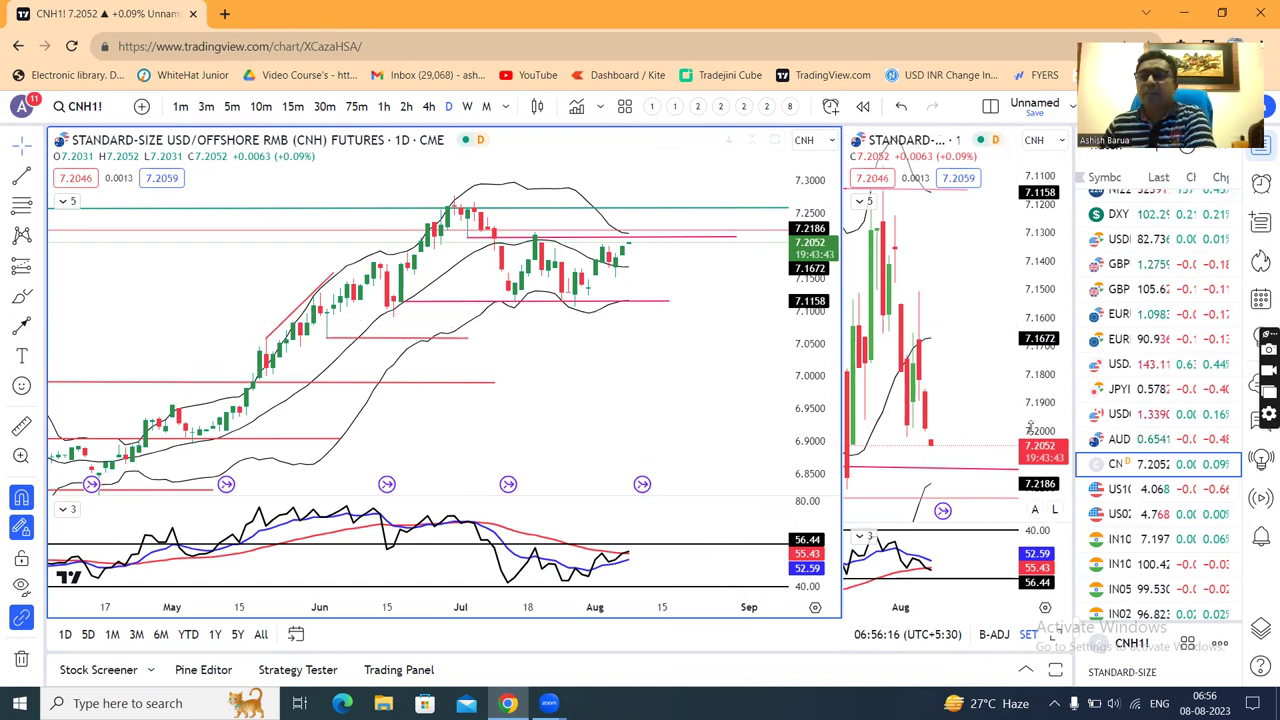
Open the Brent crude (UKOIL) daily chart and examine recent candles between the marked levels
scroll(1127, 380, up, 3)
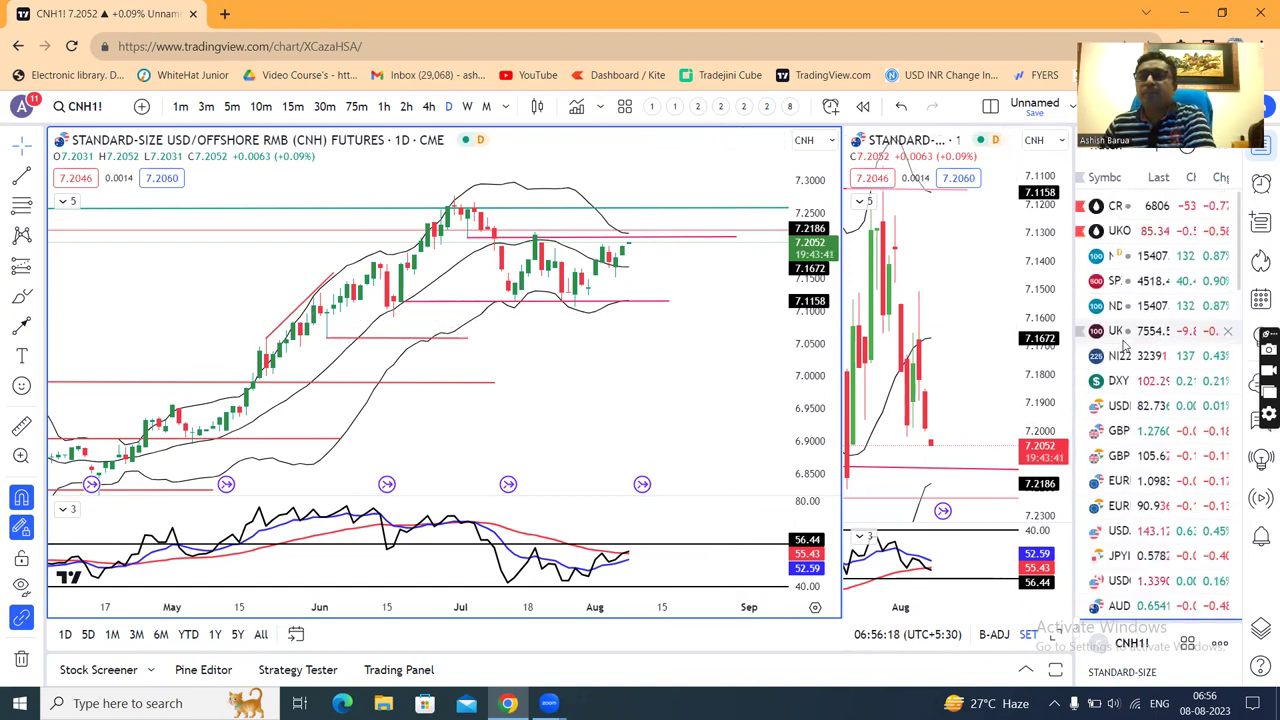
click(1134, 232)
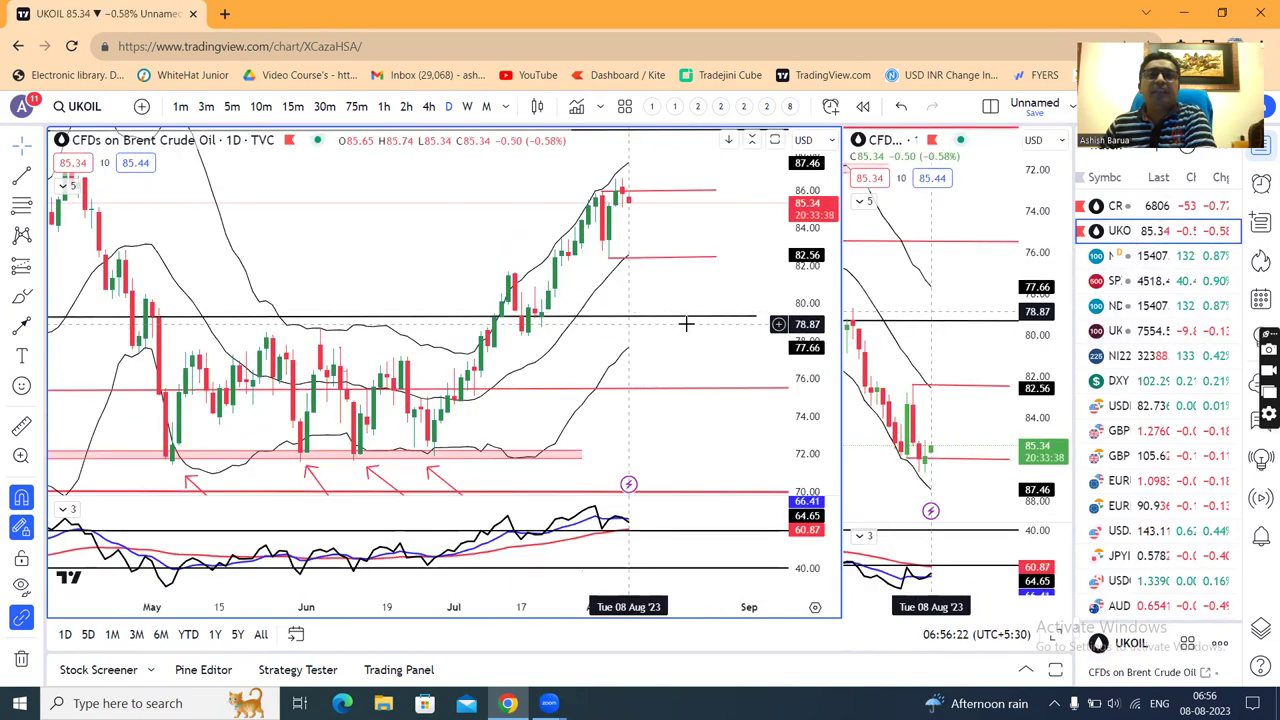
scroll(615, 318, up, 2)
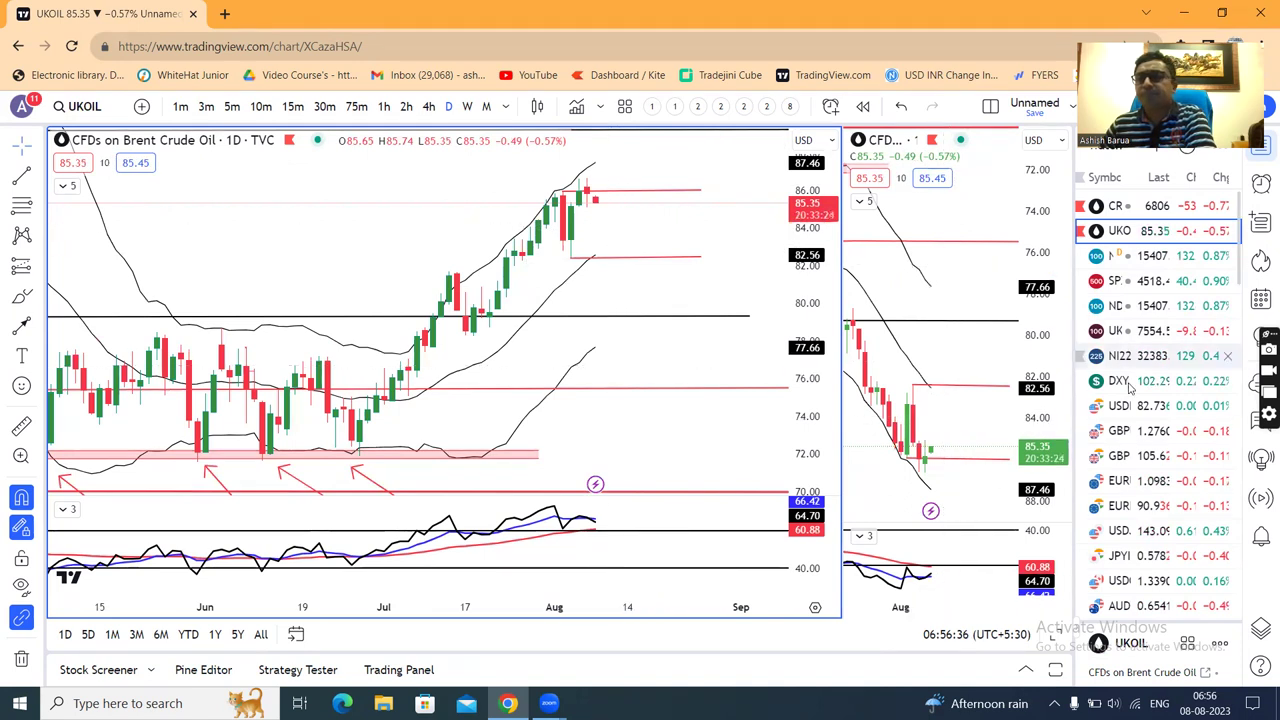
Open the US10Y daily chart and draw a horizontal trend line at about 4.05% from 7 Aug to 16 Aug '23
scroll(1120, 382, down, 3)
click(1132, 330)
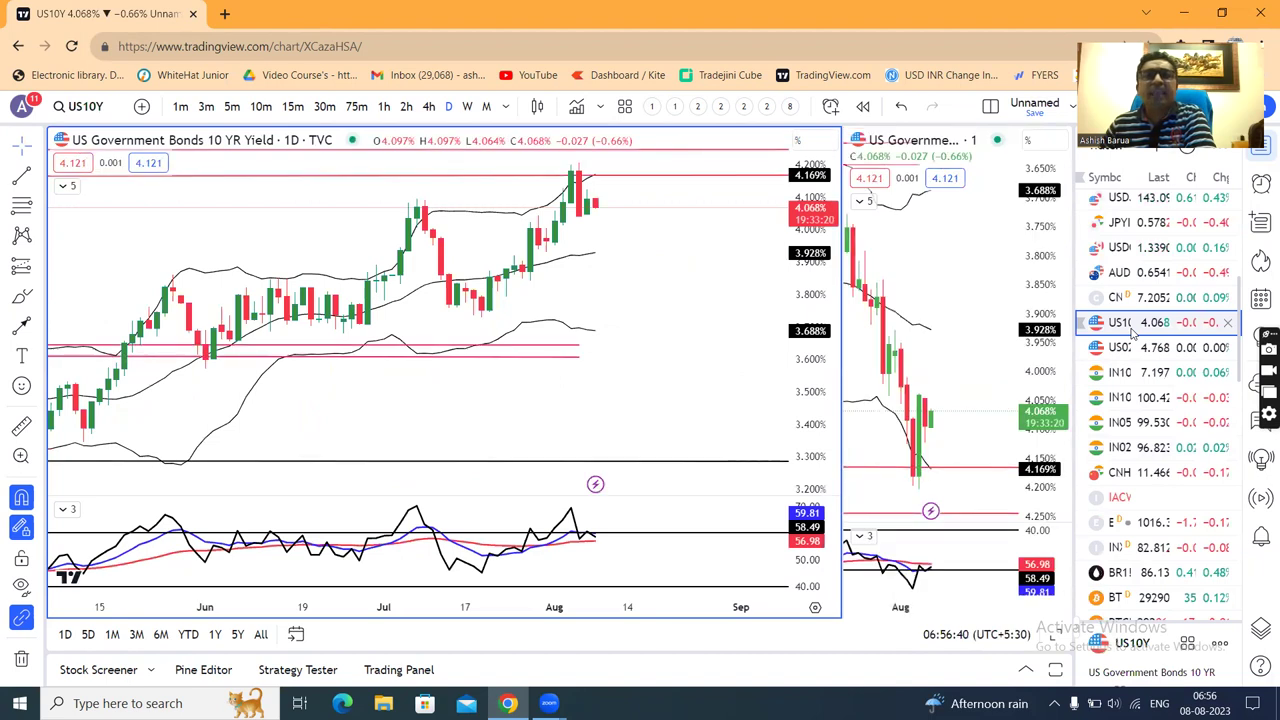
drag(815, 240, 810, 288)
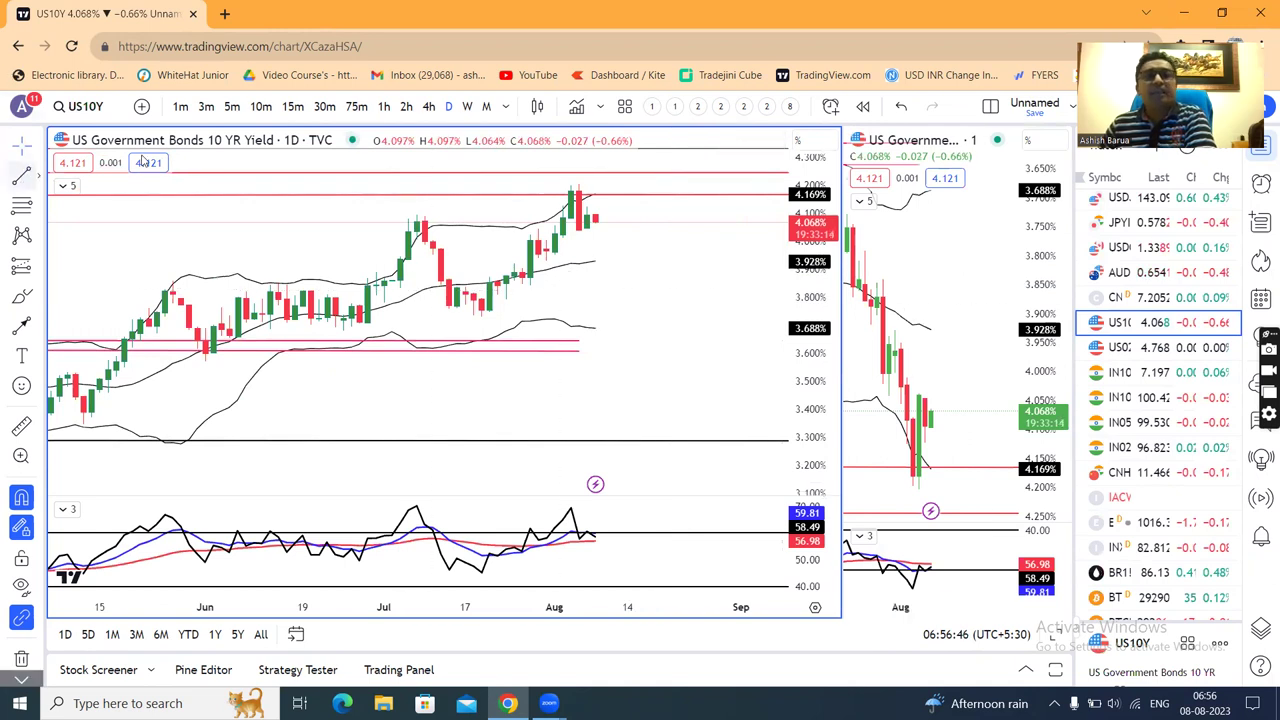
click(588, 228)
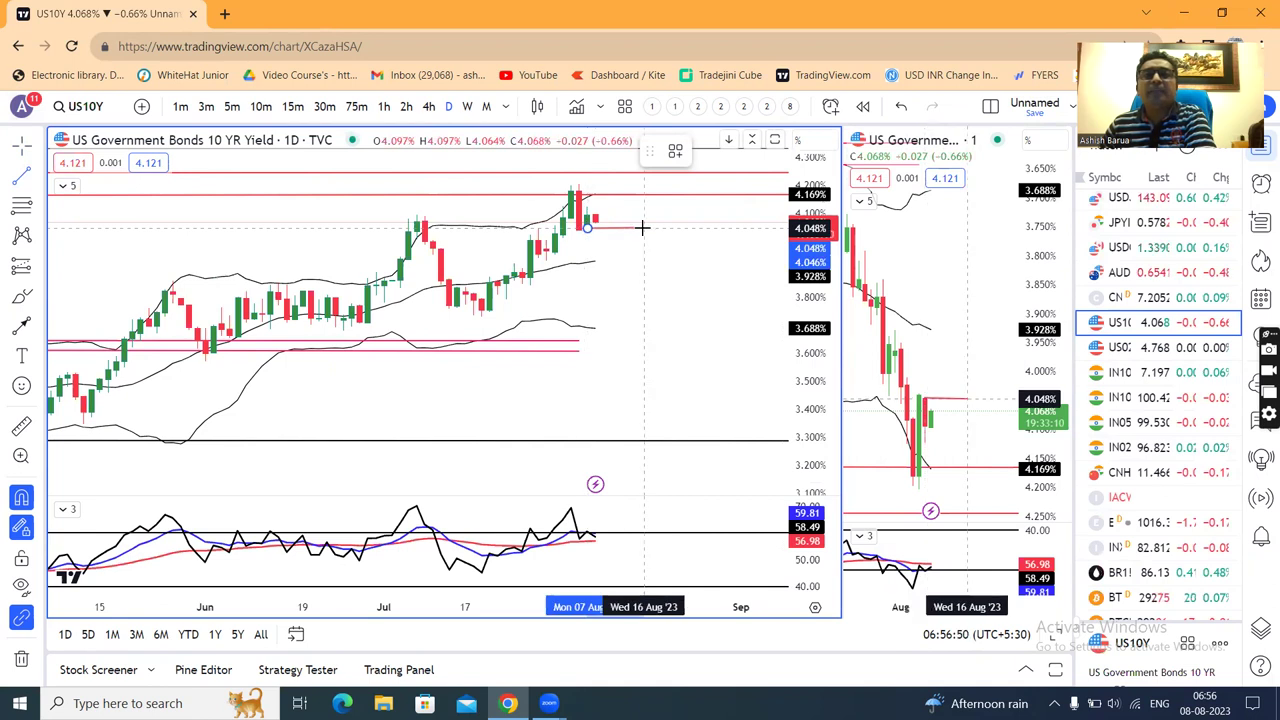
click(643, 228)
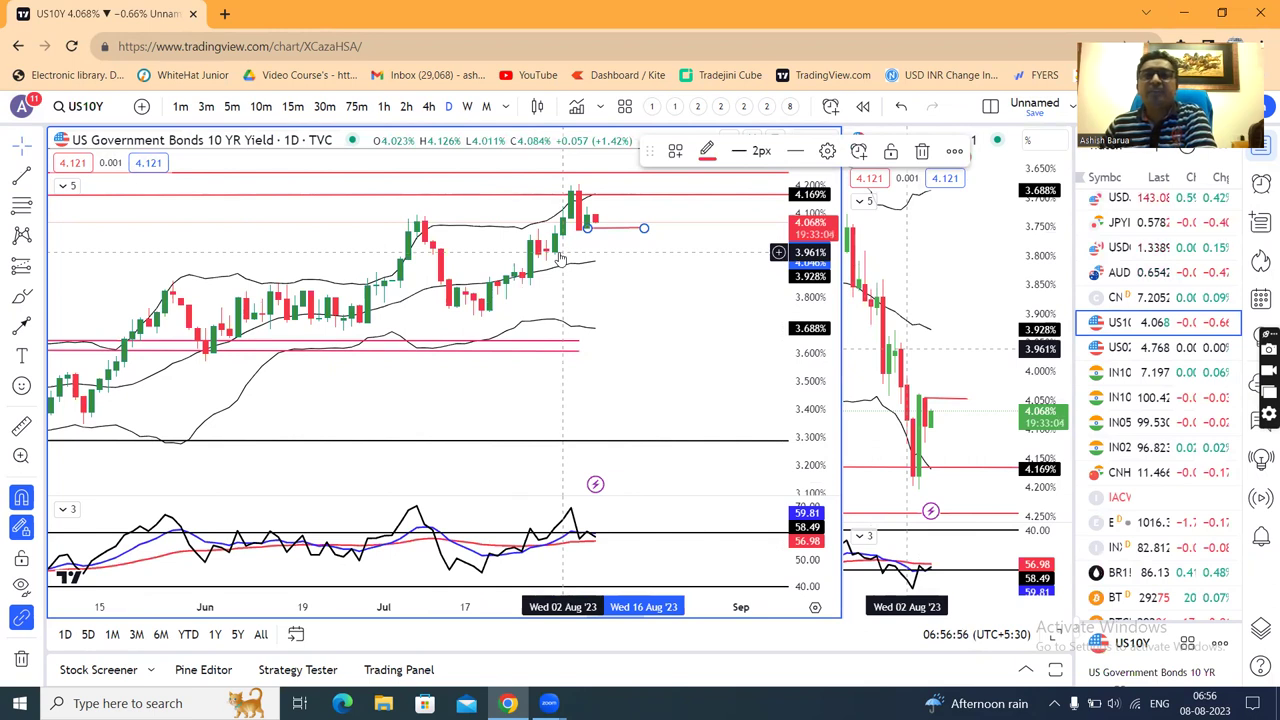
Draw horizontal trend lines on US10Y at about 3.95% from 1 to 17 Aug and about 3.84% from 27 Jul to 22 Aug '23
click(400, 255)
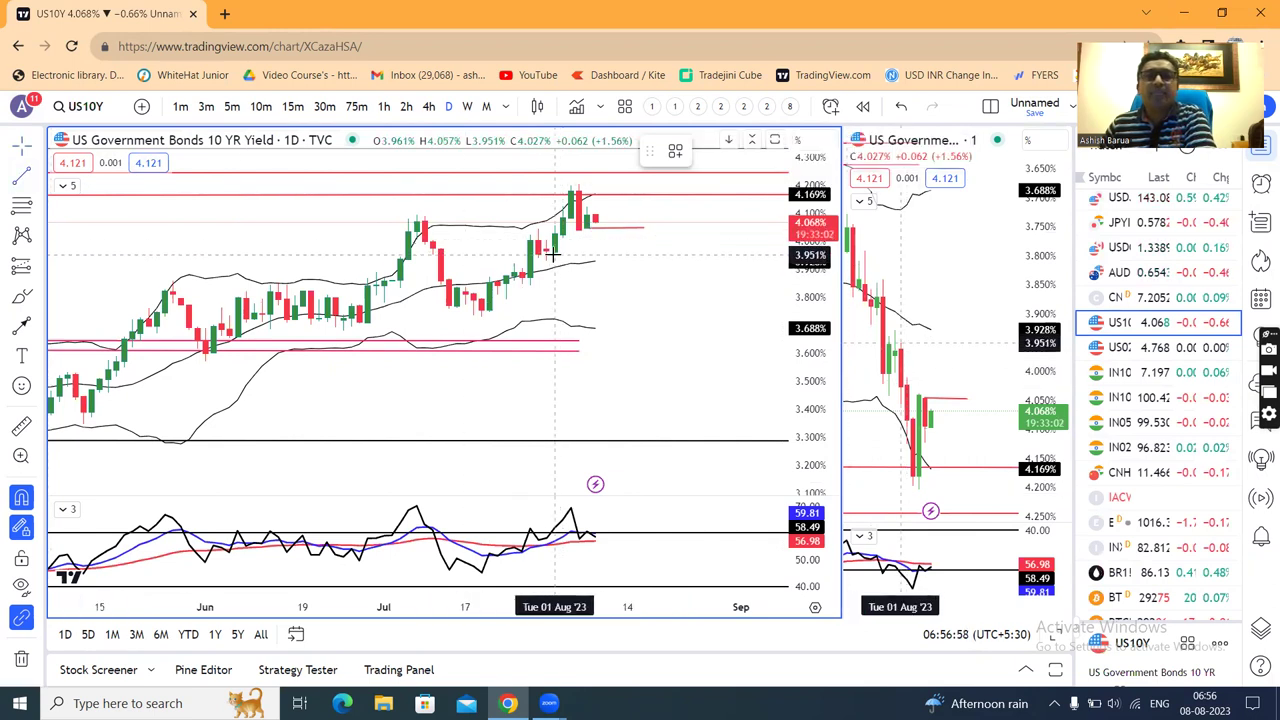
click(553, 254)
click(651, 254)
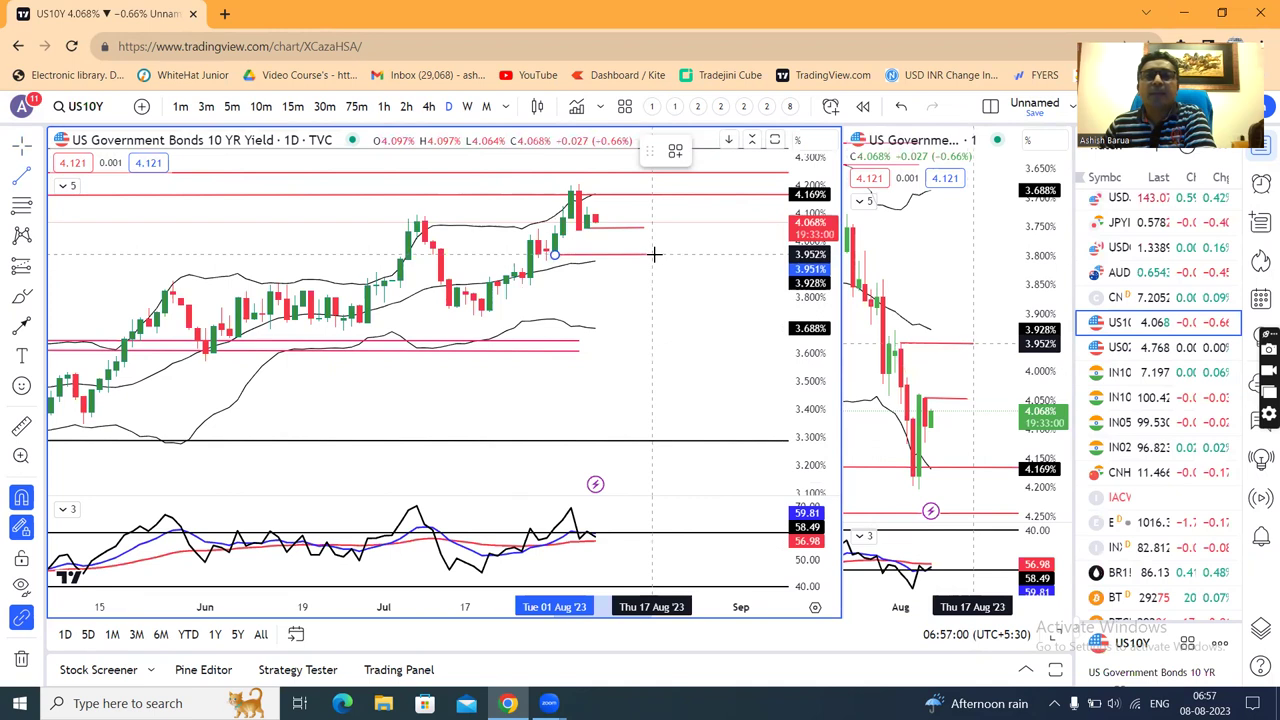
click(530, 285)
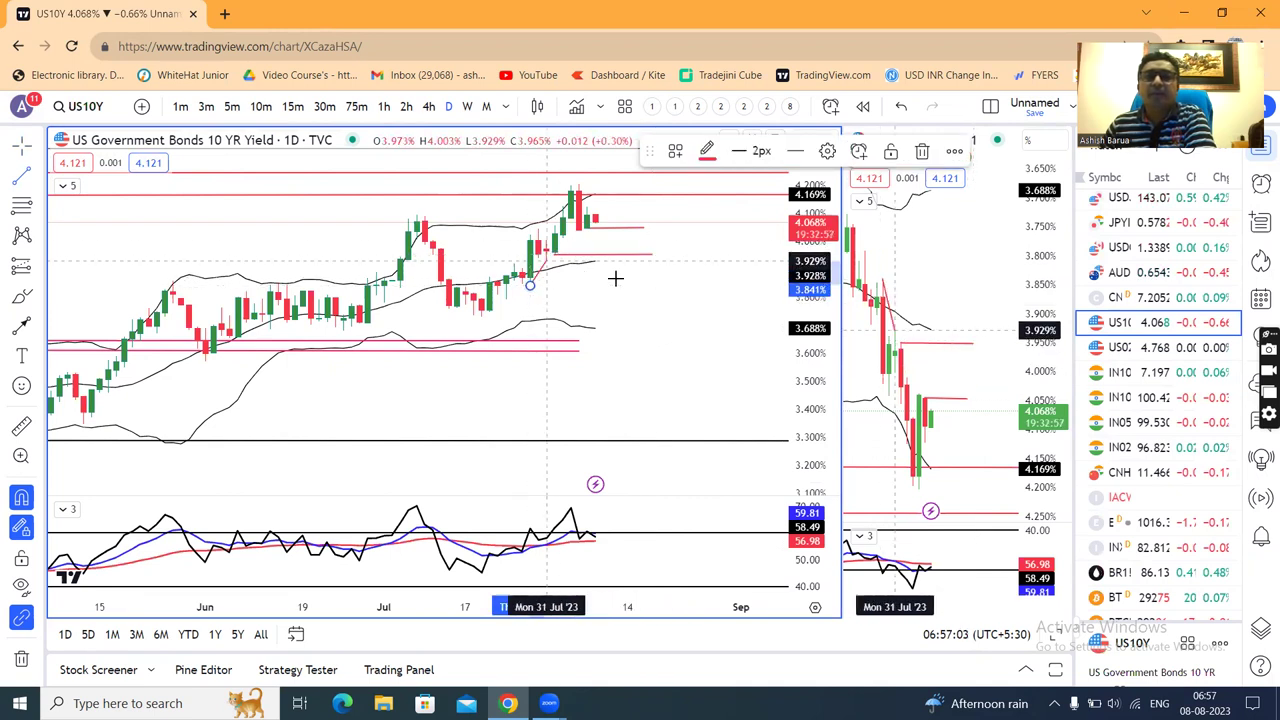
click(676, 285)
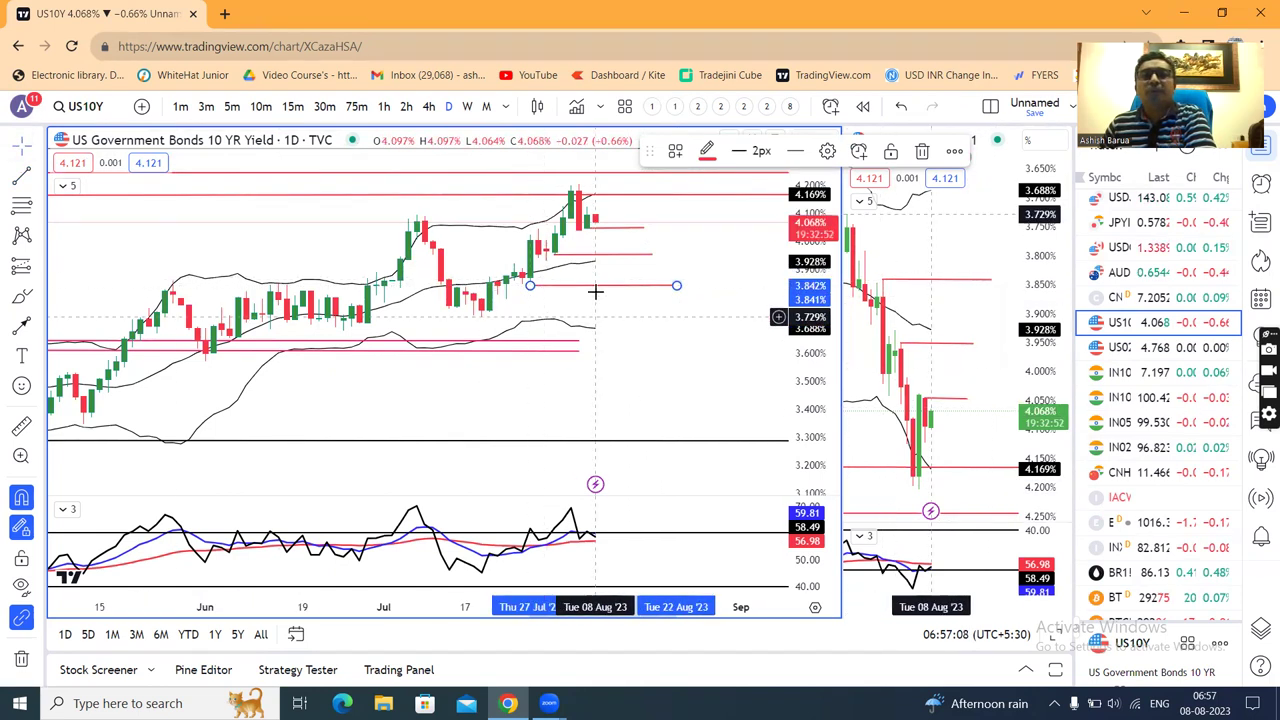
click(700, 229)
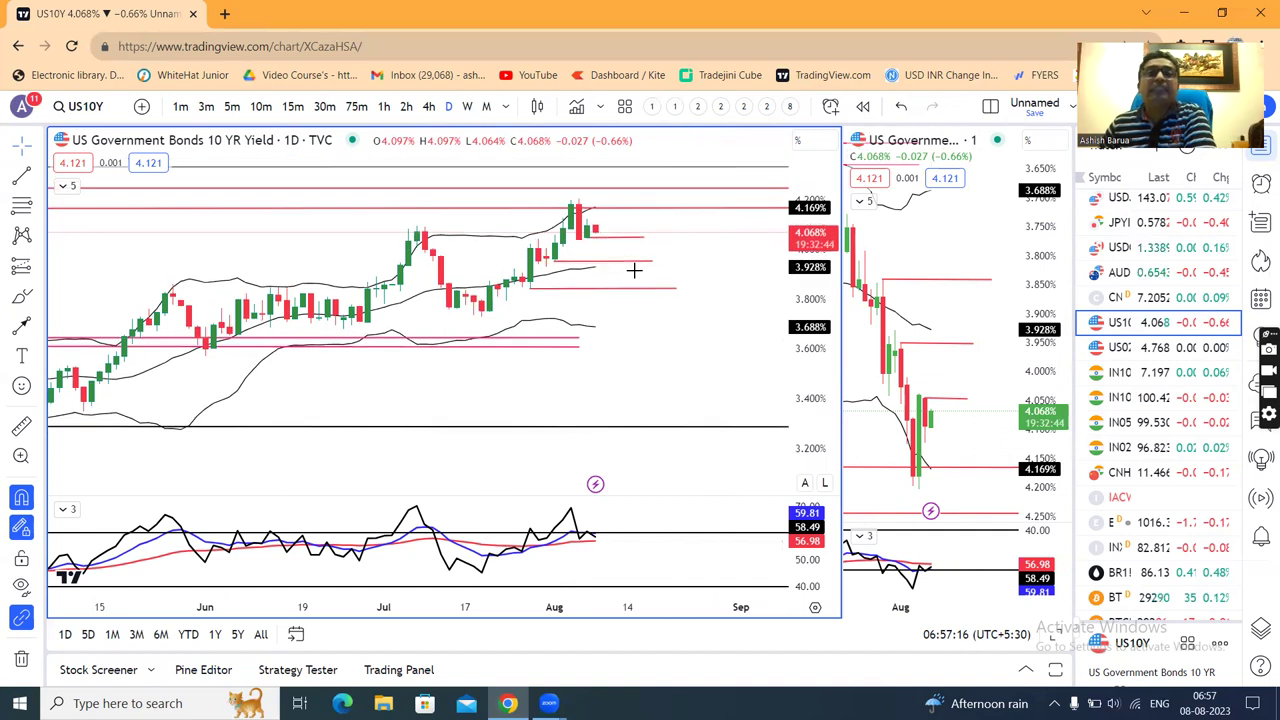
Switch from US10Y to the US 2-year yield (US02Y) daily chart and examine price around its rising trend line
scroll(711, 250, down, 1)
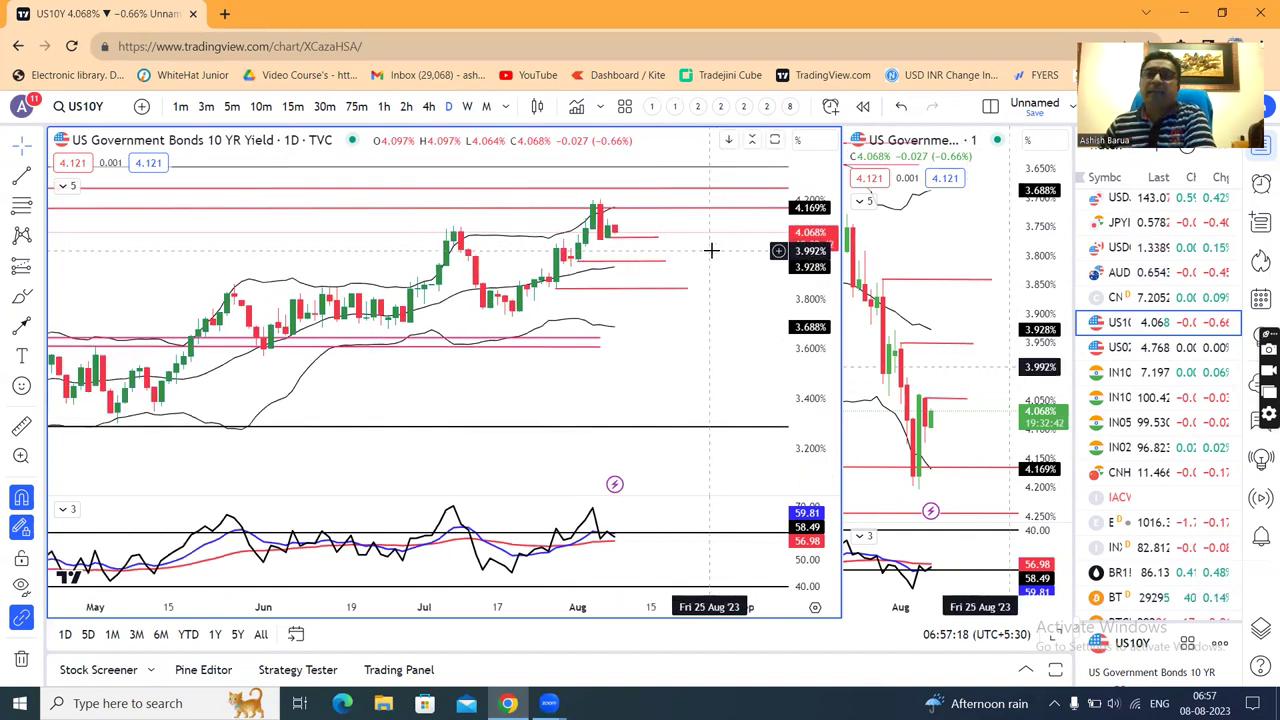
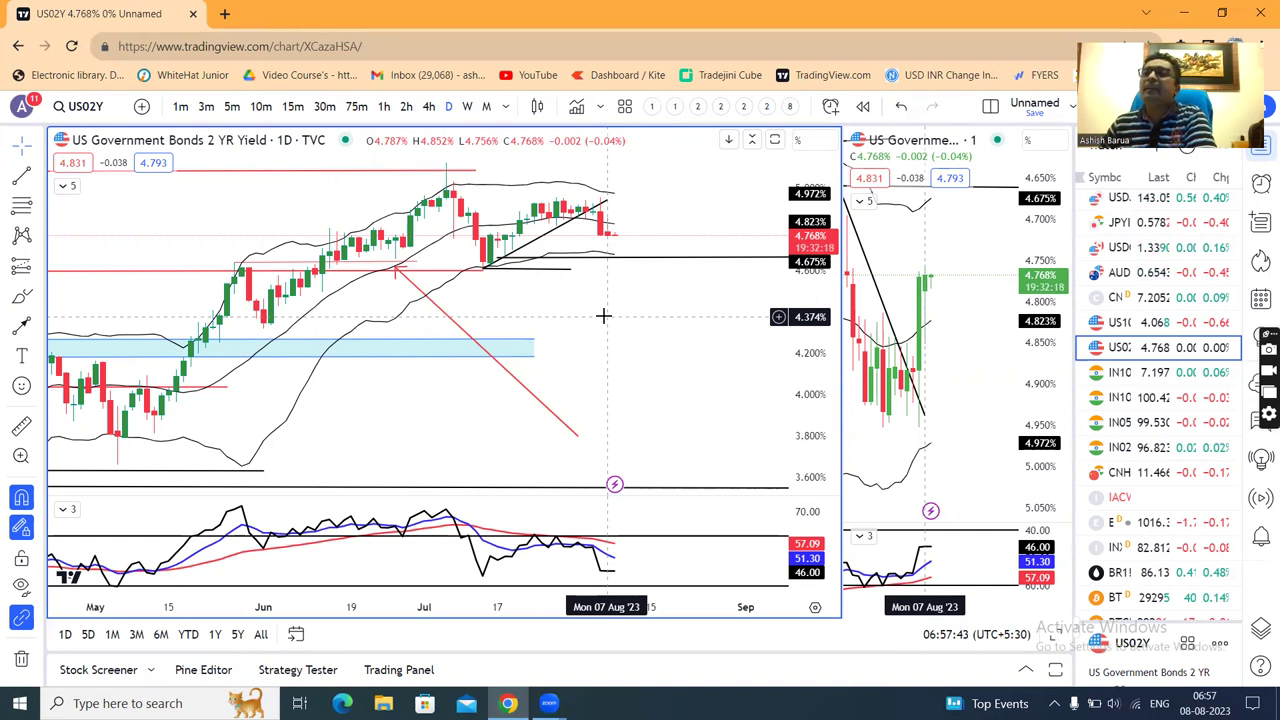
scroll(600, 317, down, 1)
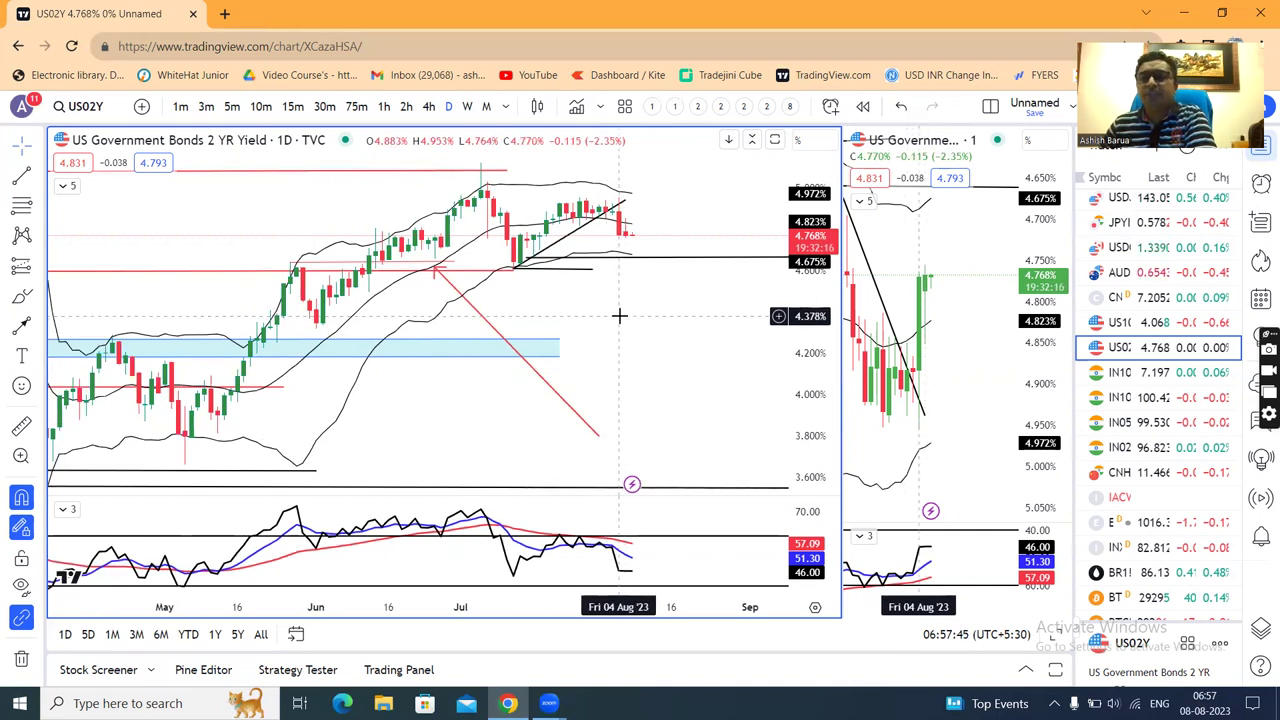
Return to the Dollar Index (DXY) daily chart and examine it with more future space and a compressed price scale
scroll(1140, 360, up, 5)
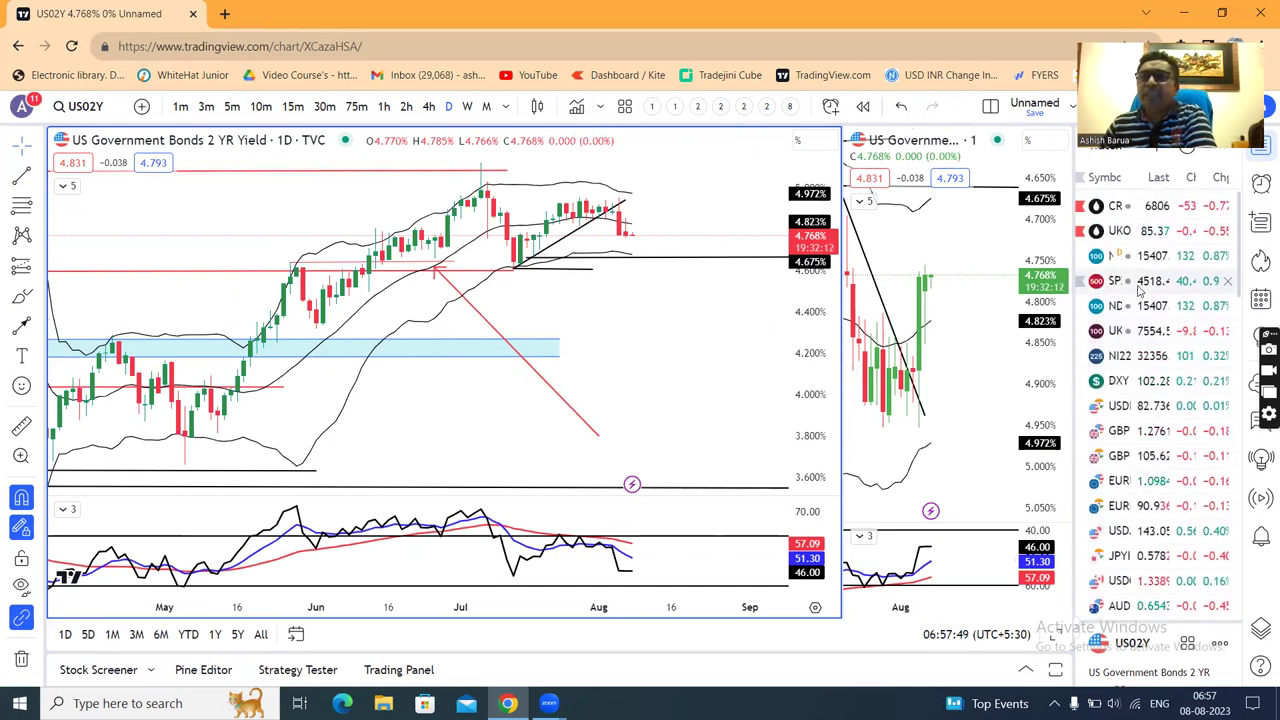
click(1118, 381)
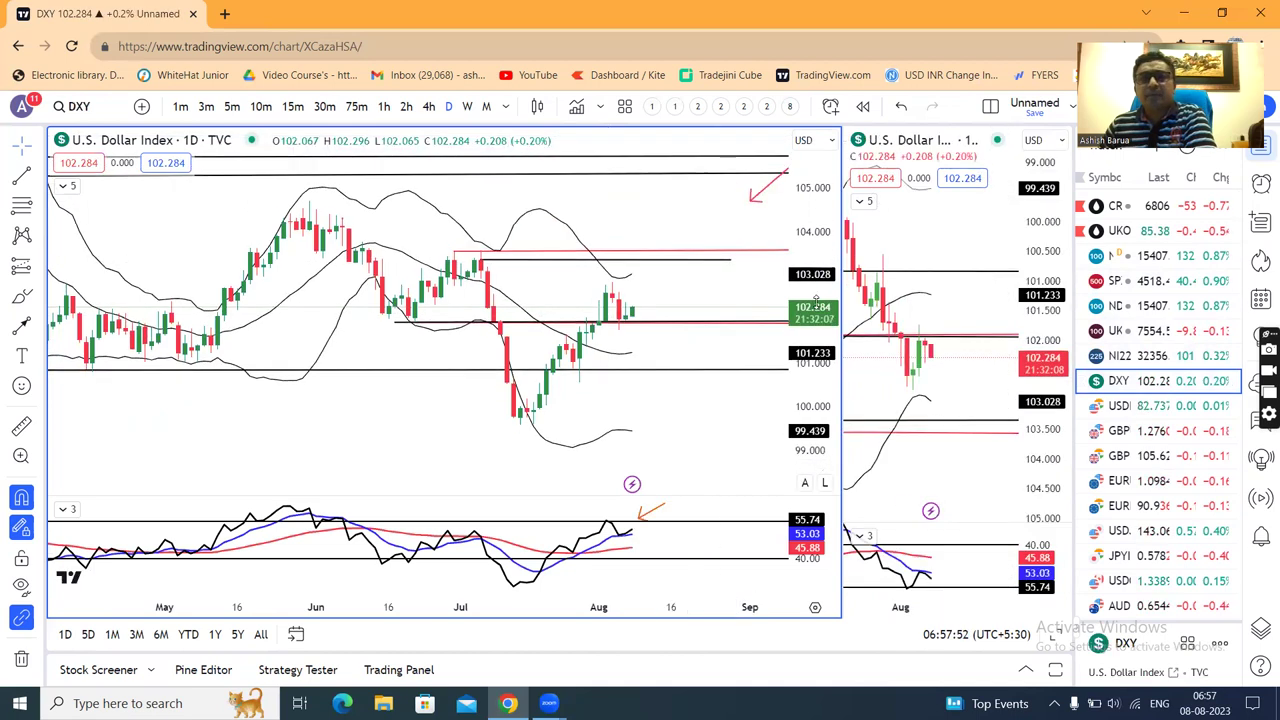
drag(689, 209, 648, 209)
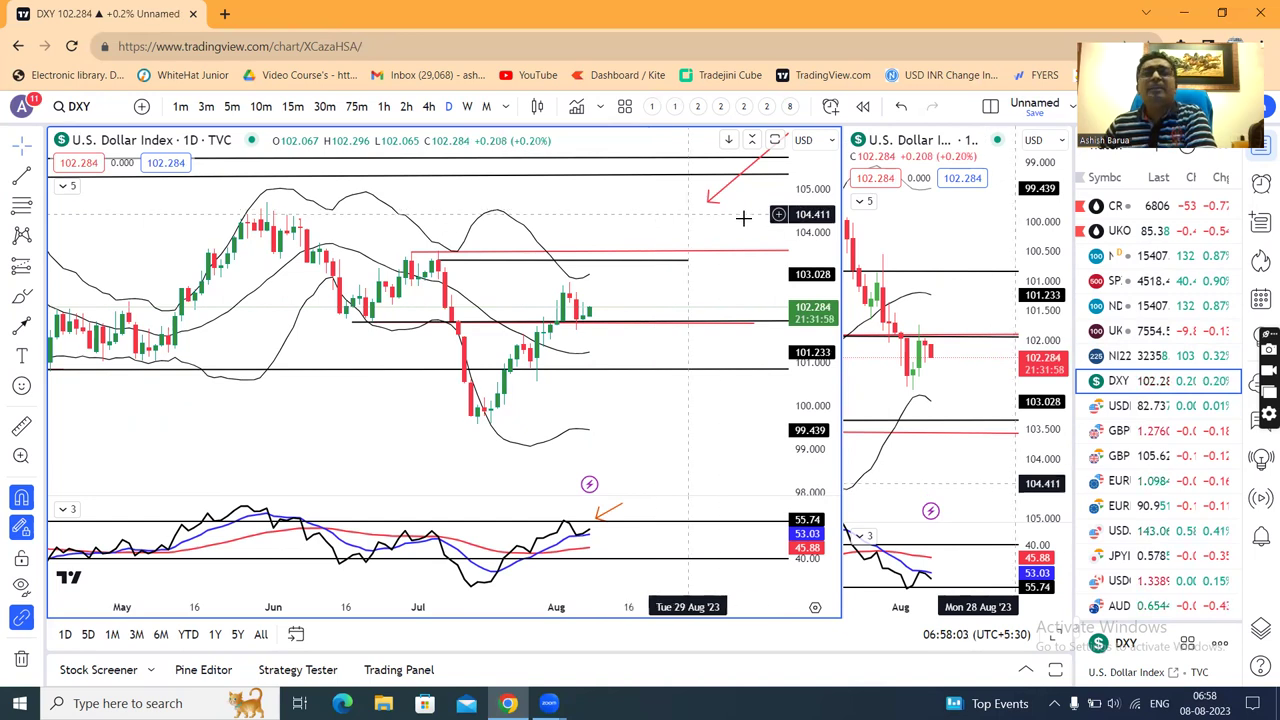
drag(817, 238, 817, 248)
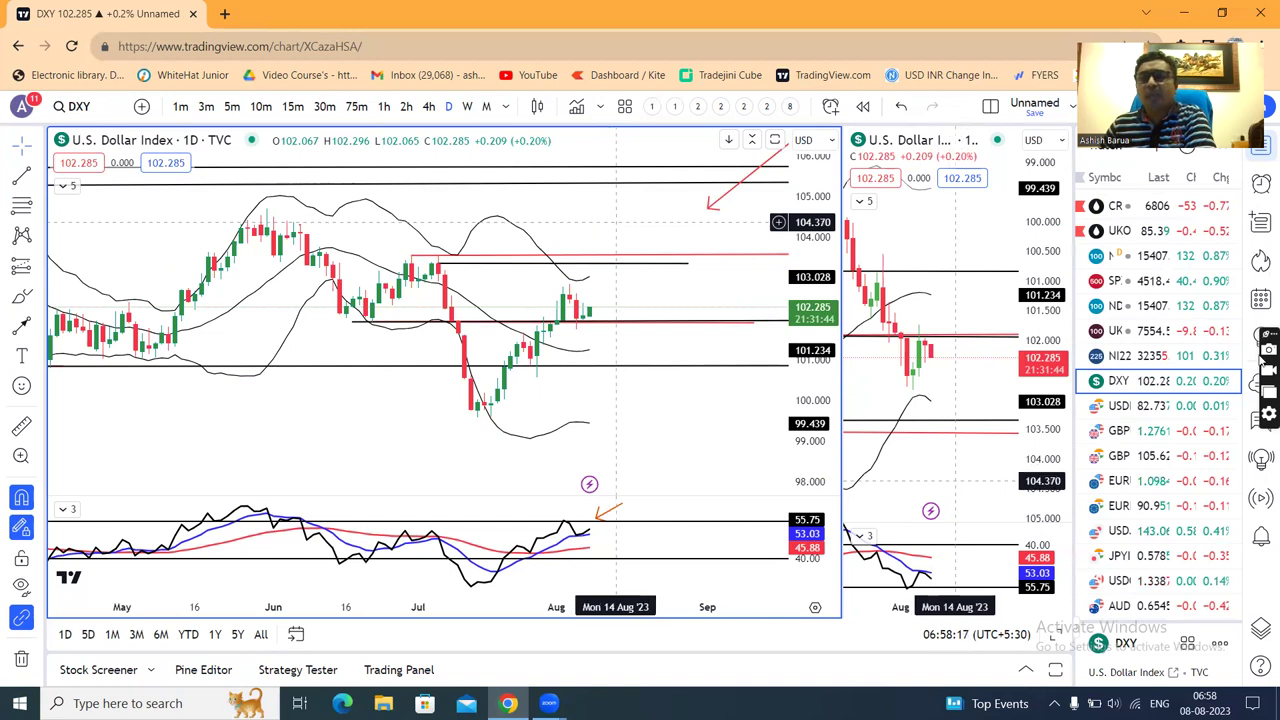
Open the USDINR daily chart and examine the circled highs and lows against the trend lines over a longer history
click(1165, 408)
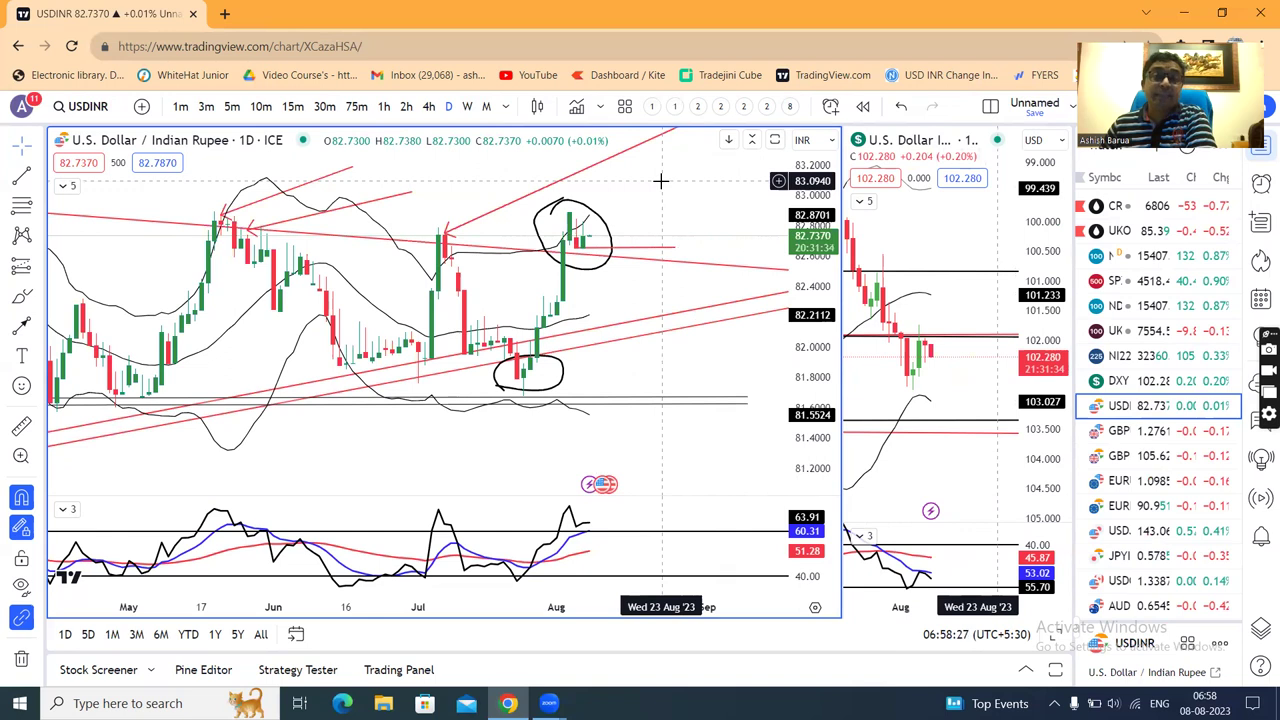
scroll(661, 181, down, 1)
scroll(660, 181, up, 1)
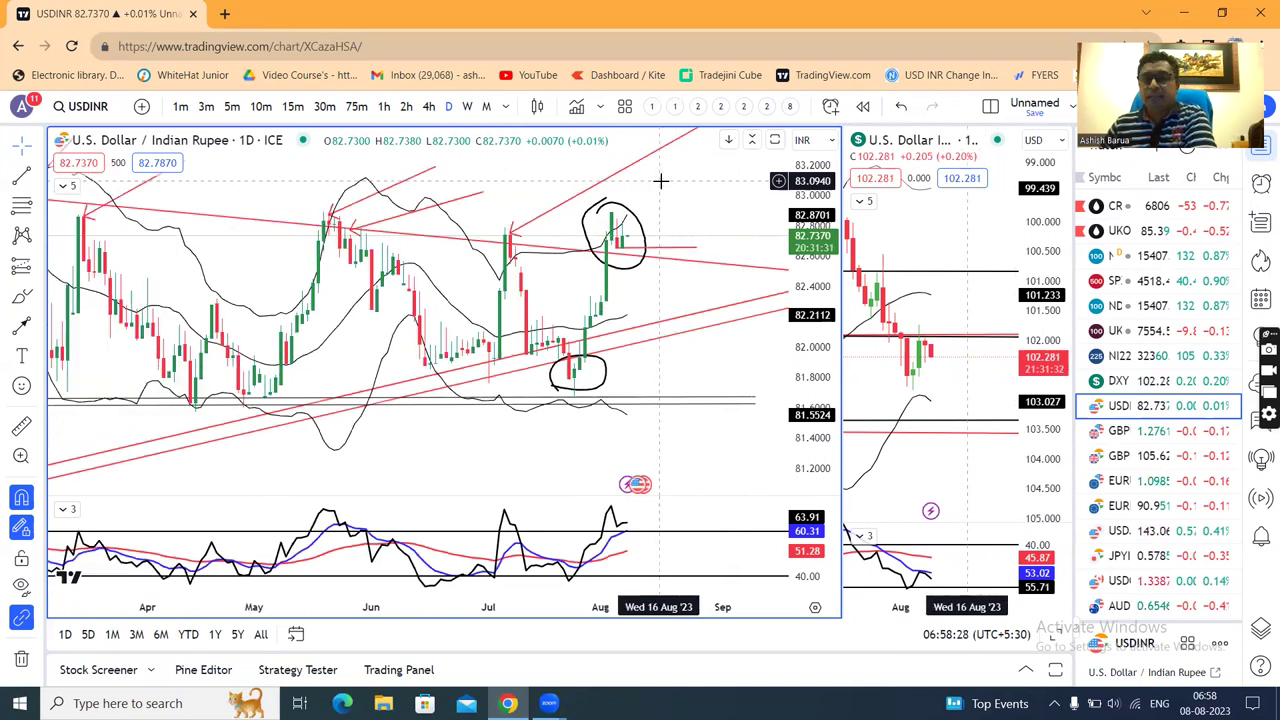